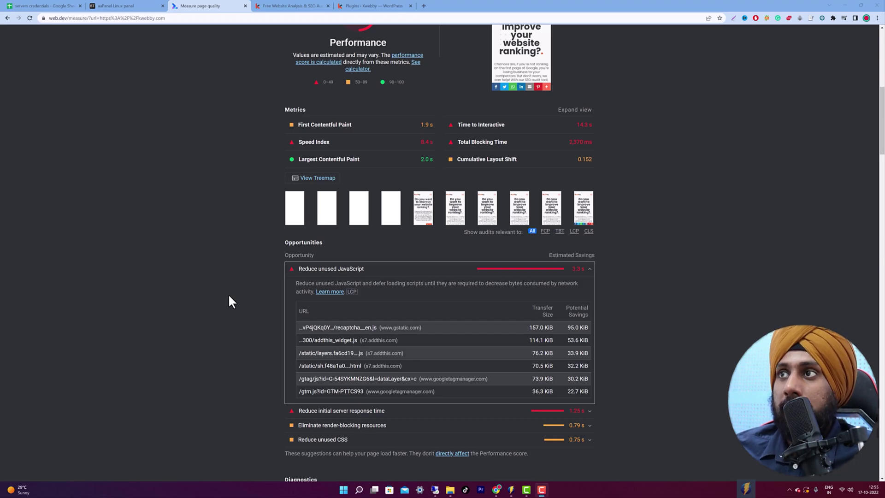
Scroll the web.dev report and highlight the explanation of unused JavaScript.
{"action": "scroll", "coordinate": [353, 226], "scroll_direction": "up", "scroll_amount": 10}
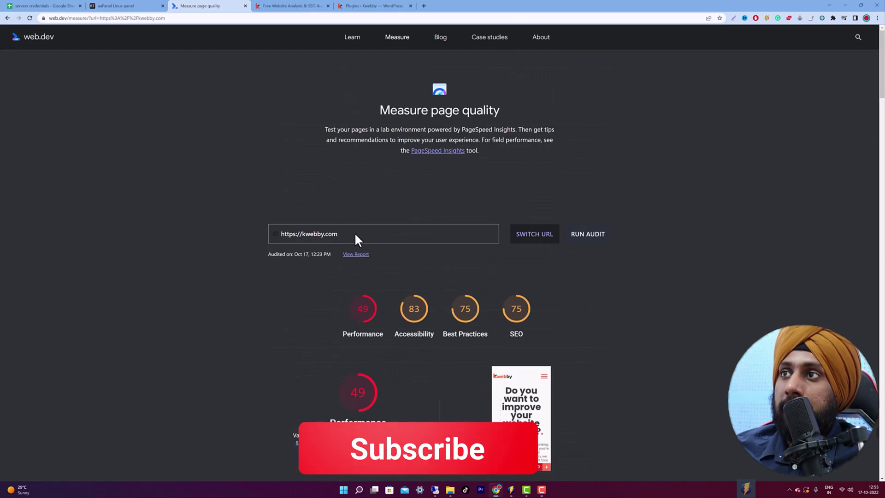
{"action": "scroll", "coordinate": [163, 256], "scroll_direction": "down", "scroll_amount": 2}
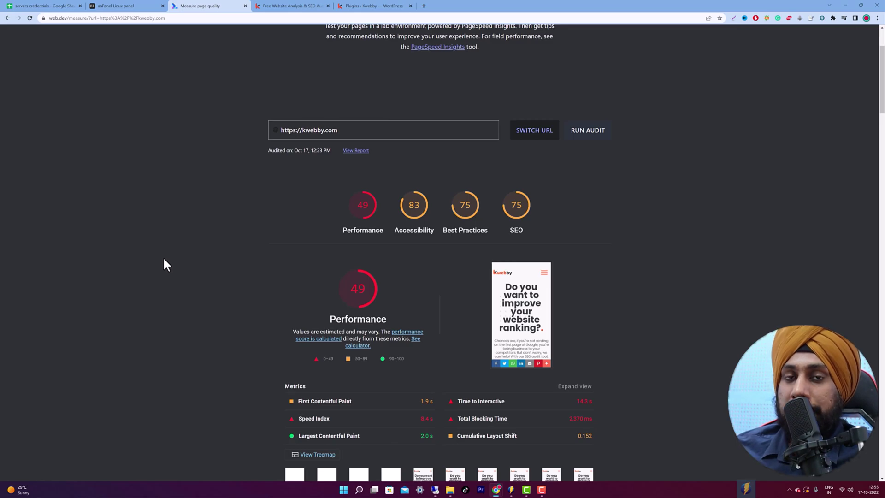
{"action": "scroll", "coordinate": [226, 278], "scroll_direction": "down", "scroll_amount": 1}
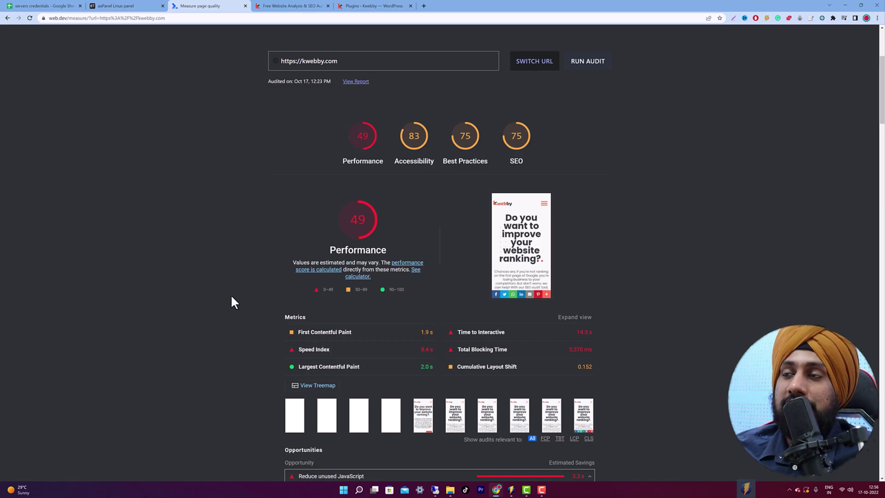
{"action": "scroll", "coordinate": [232, 298], "scroll_direction": "down", "scroll_amount": 2}
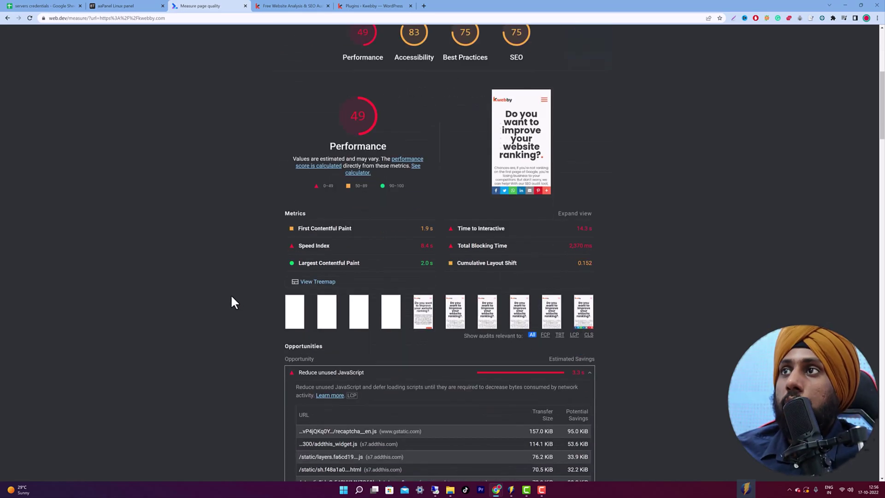
{"action": "scroll", "coordinate": [231, 300], "scroll_direction": "down", "scroll_amount": 2}
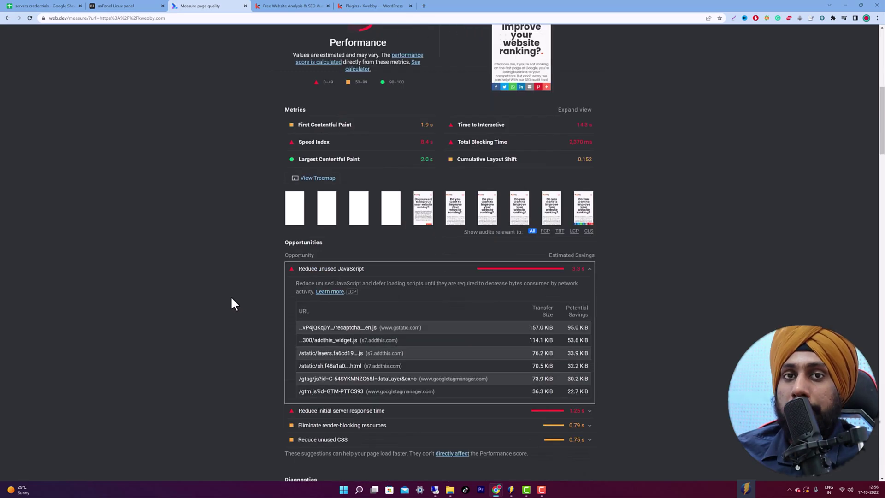
{"action": "scroll", "coordinate": [230, 297], "scroll_direction": "down", "scroll_amount": 2}
{"action": "triple_click", "coordinate": [330, 180]}
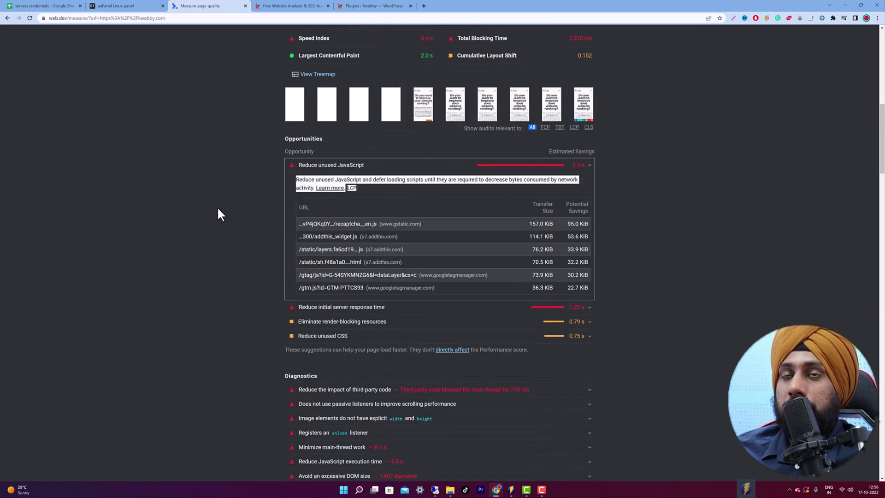
{"action": "left_click", "coordinate": [217, 206]}
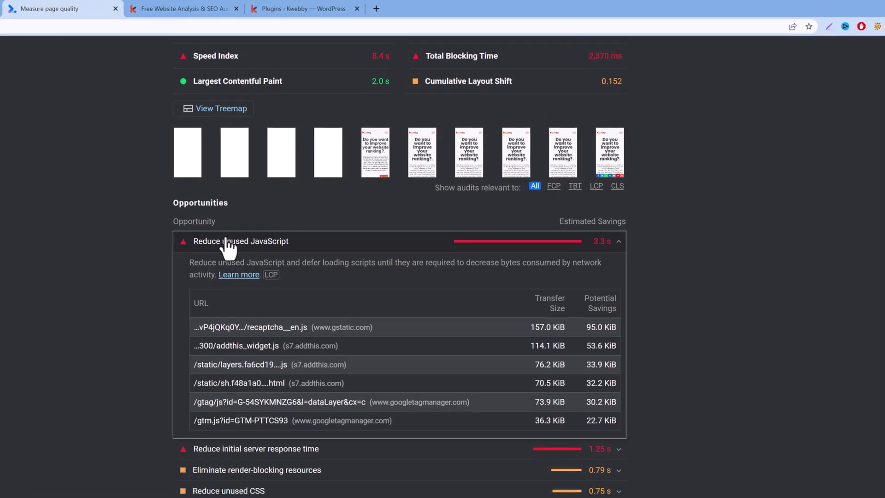
Expand 'Reduce unused JavaScript', review its script list, and switch to the kwebby.com homepage.
{"action": "scroll", "coordinate": [105, 317], "scroll_direction": "up", "scroll_amount": 10}
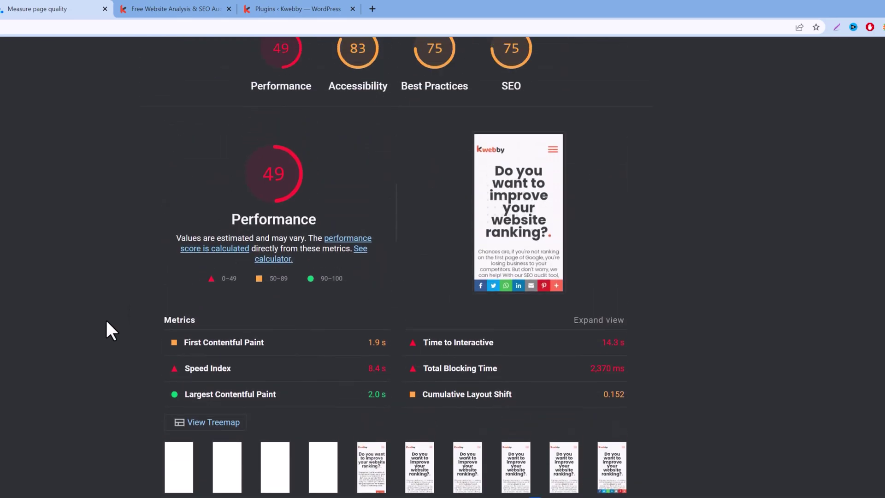
{"action": "scroll", "coordinate": [107, 325], "scroll_direction": "up", "scroll_amount": 4}
{"action": "scroll", "coordinate": [119, 346], "scroll_direction": "down", "scroll_amount": 12}
{"action": "scroll", "coordinate": [250, 223], "scroll_direction": "down", "scroll_amount": 4}
{"action": "scroll", "coordinate": [241, 407], "scroll_direction": "up", "scroll_amount": 6}
{"action": "left_click", "coordinate": [241, 403]}
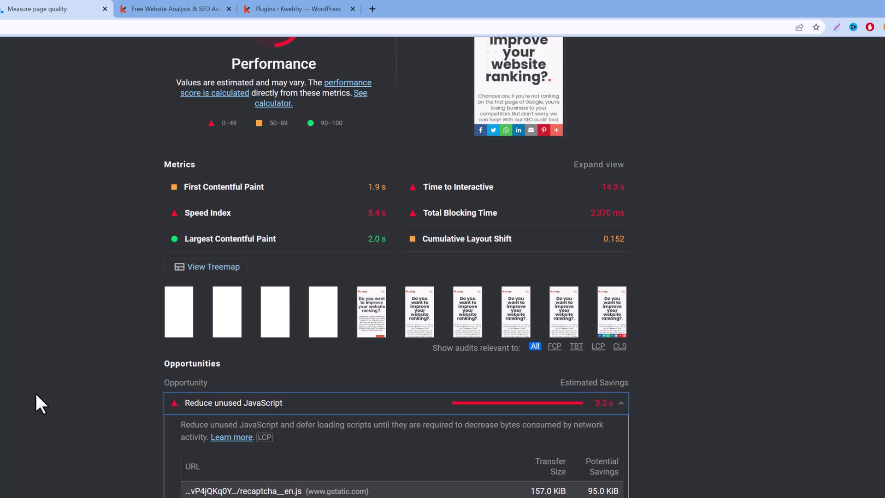
{"action": "scroll", "coordinate": [84, 272], "scroll_direction": "up", "scroll_amount": 5}
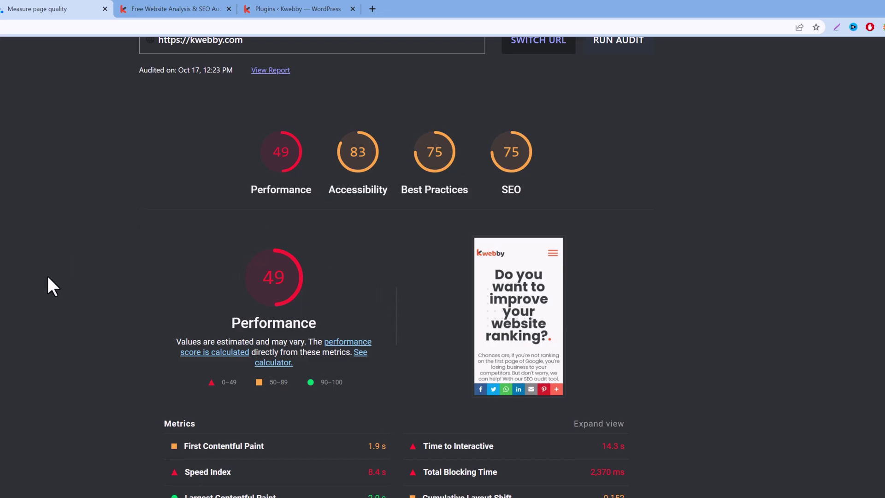
{"action": "scroll", "coordinate": [47, 282], "scroll_direction": "down", "scroll_amount": 8}
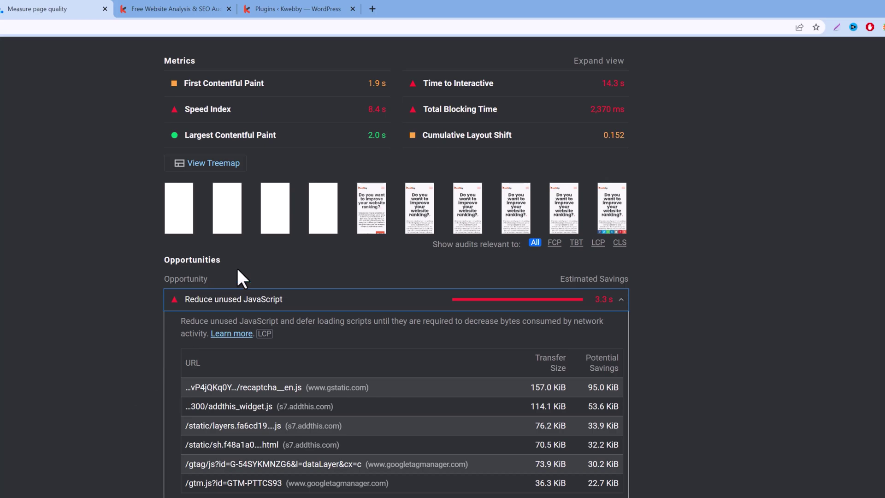
{"action": "left_click", "coordinate": [161, 13]}
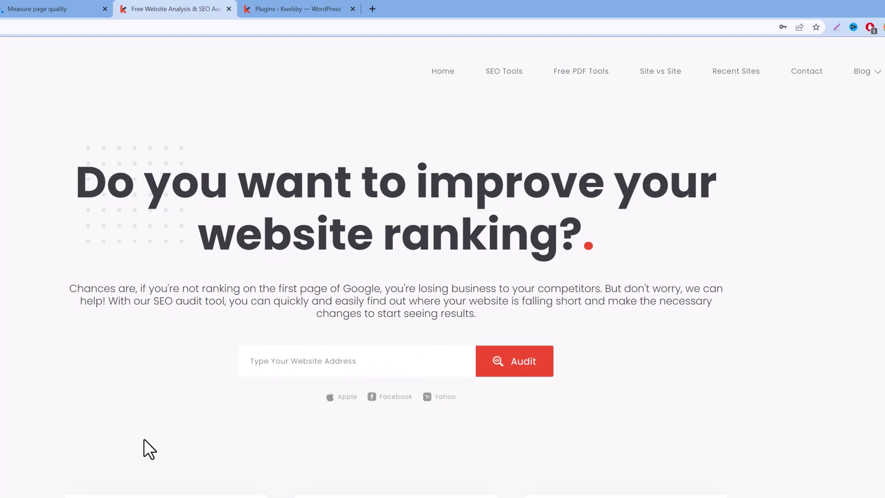
{"action": "scroll", "coordinate": [130, 449], "scroll_direction": "down", "scroll_amount": 6}
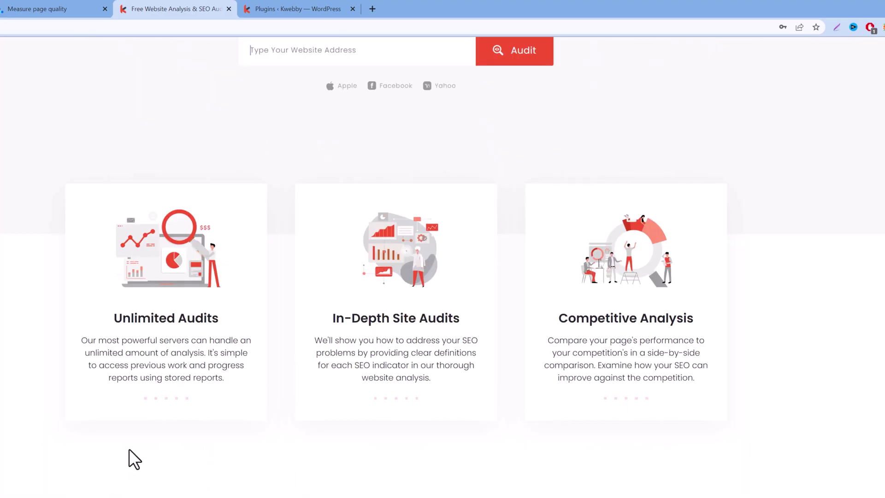
{"action": "scroll", "coordinate": [374, 306], "scroll_direction": "up", "scroll_amount": 5}
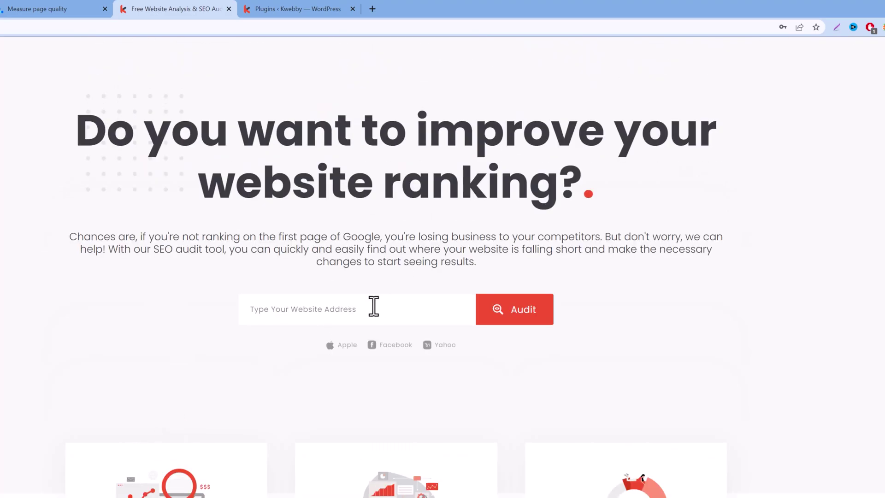
{"action": "left_click", "coordinate": [535, 320]}
{"action": "scroll", "coordinate": [22, 429], "scroll_direction": "down", "scroll_amount": 10}
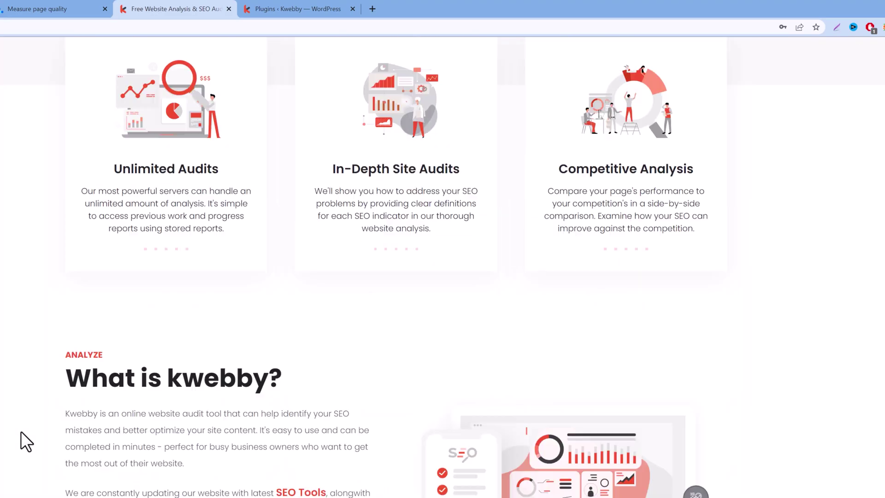
{"action": "scroll", "coordinate": [15, 440], "scroll_direction": "down", "scroll_amount": 15}
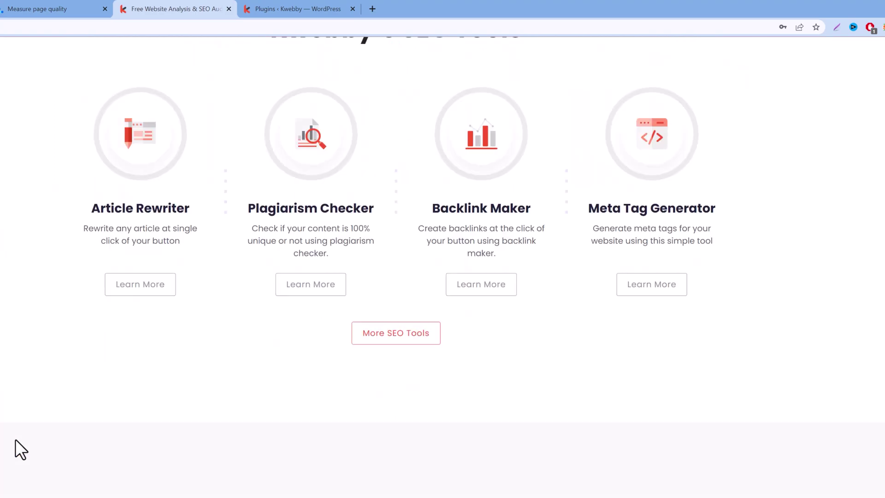
{"action": "scroll", "coordinate": [15, 438], "scroll_direction": "down", "scroll_amount": 2}
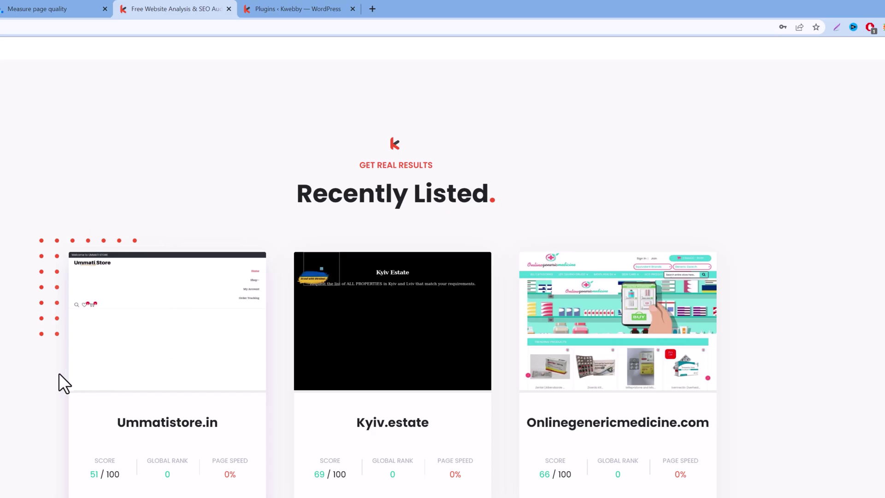
{"action": "scroll", "coordinate": [58, 376], "scroll_direction": "down", "scroll_amount": 1}
{"action": "scroll", "coordinate": [92, 405], "scroll_direction": "down", "scroll_amount": 2}
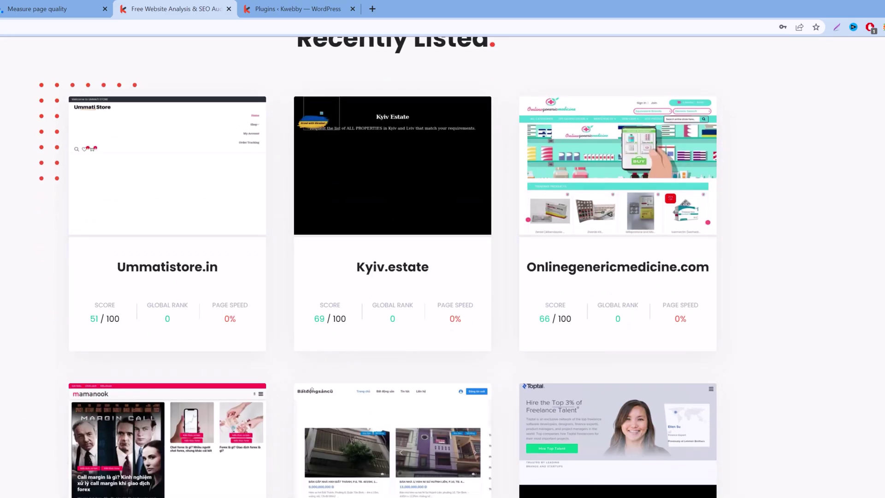
{"action": "scroll", "coordinate": [378, 267], "scroll_direction": "down", "scroll_amount": 1}
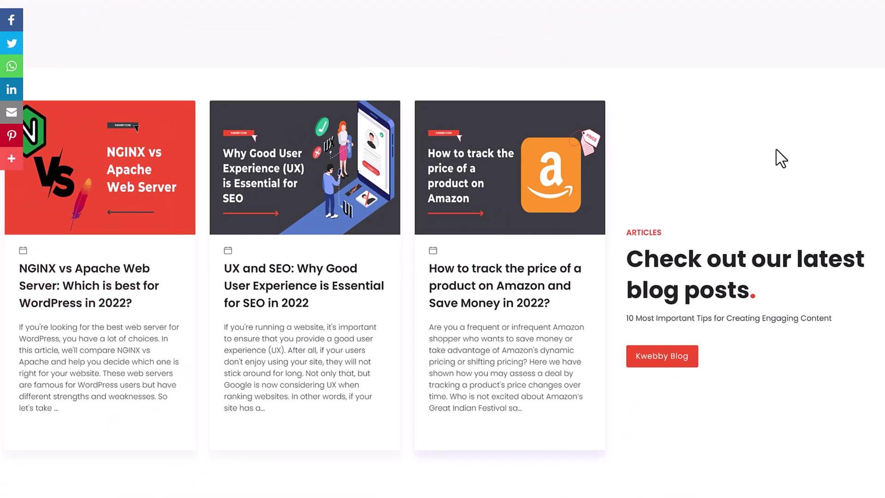
{"action": "scroll", "coordinate": [436, 326], "scroll_direction": "down", "scroll_amount": 3}
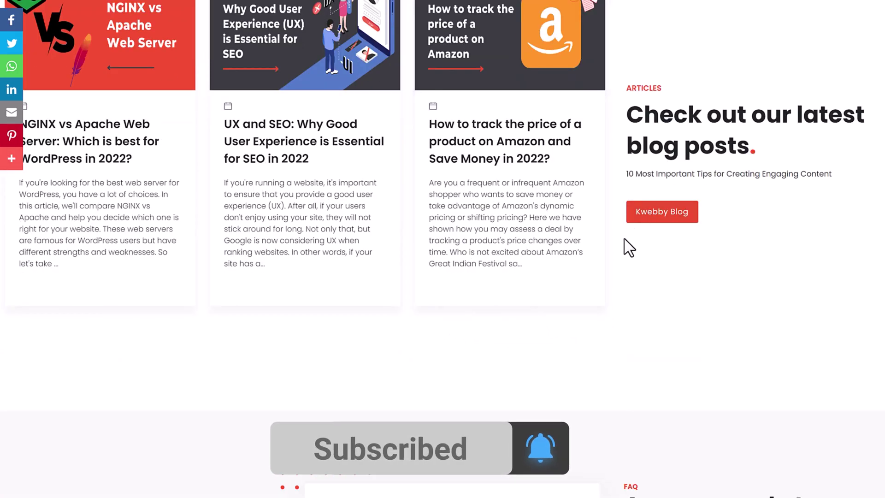
{"action": "scroll", "coordinate": [583, 359], "scroll_direction": "down", "scroll_amount": 8}
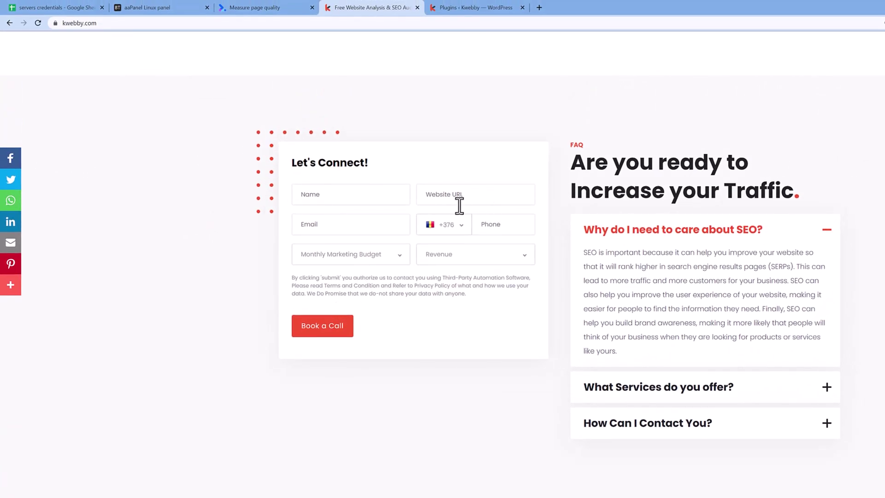
Collapse the 'Why do I need to care about SEO?' answer and glance at the web.dev report.
{"action": "left_click", "coordinate": [756, 238]}
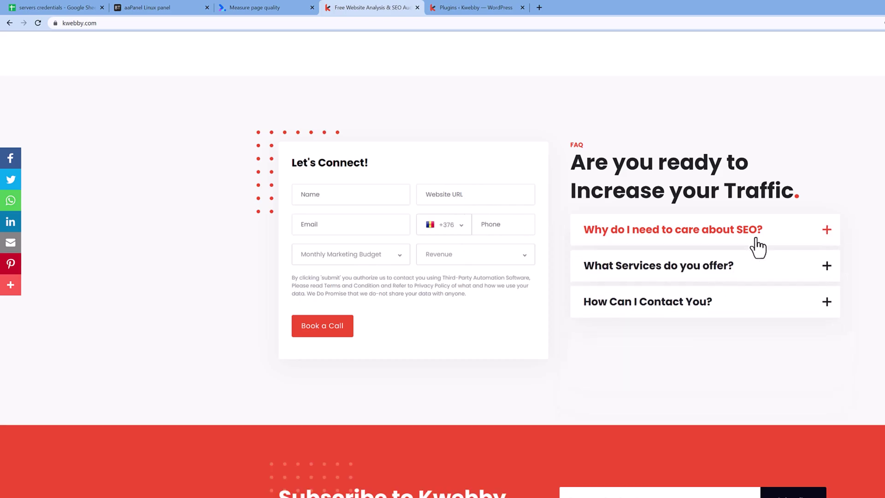
{"action": "middle_click", "coordinate": [235, 160]}
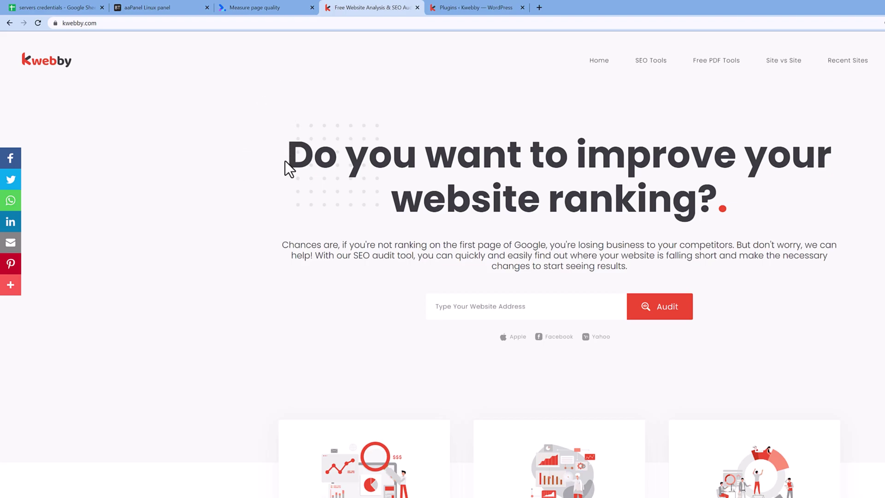
{"action": "left_click", "coordinate": [287, 4]}
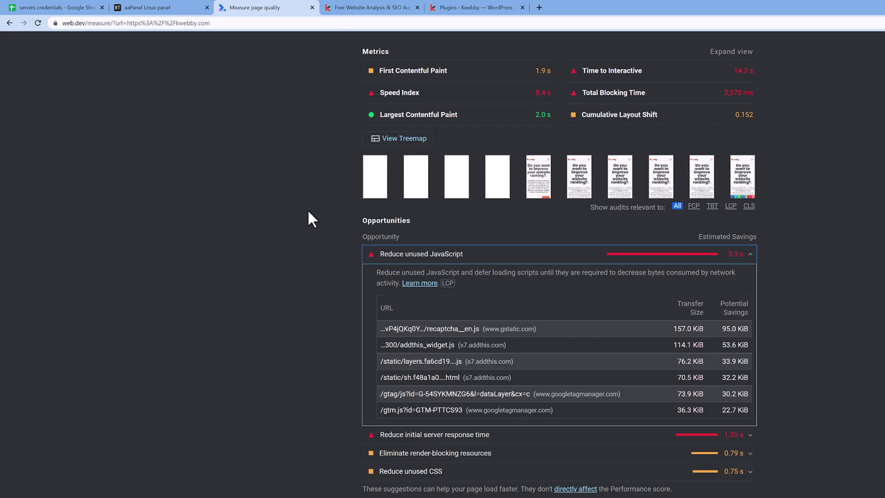
Click into the kwebby.com website address field, then return to the web.dev report.
{"action": "left_click", "coordinate": [372, 5]}
{"action": "scroll", "coordinate": [327, 193], "scroll_direction": "down", "scroll_amount": 1}
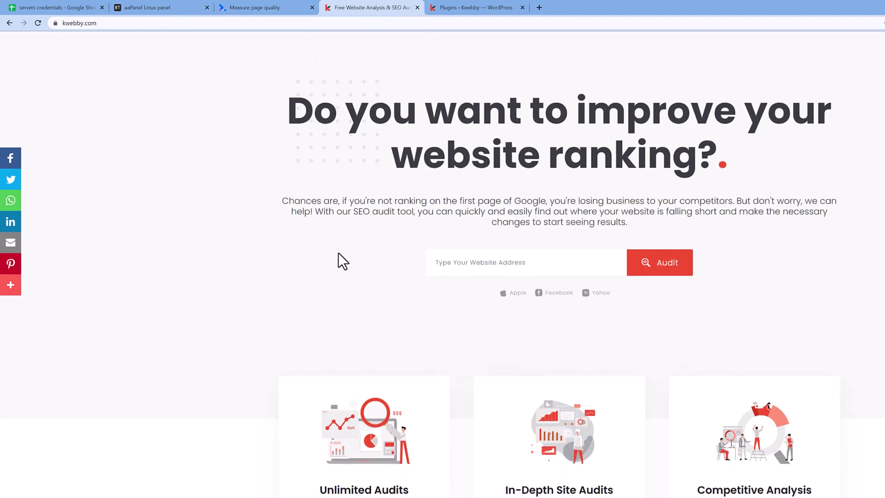
{"action": "left_click", "coordinate": [555, 260]}
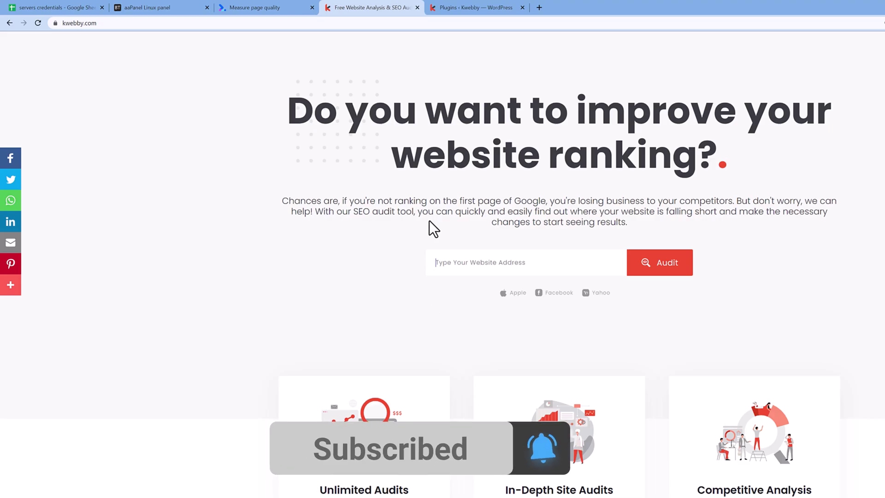
{"action": "left_click", "coordinate": [268, 7]}
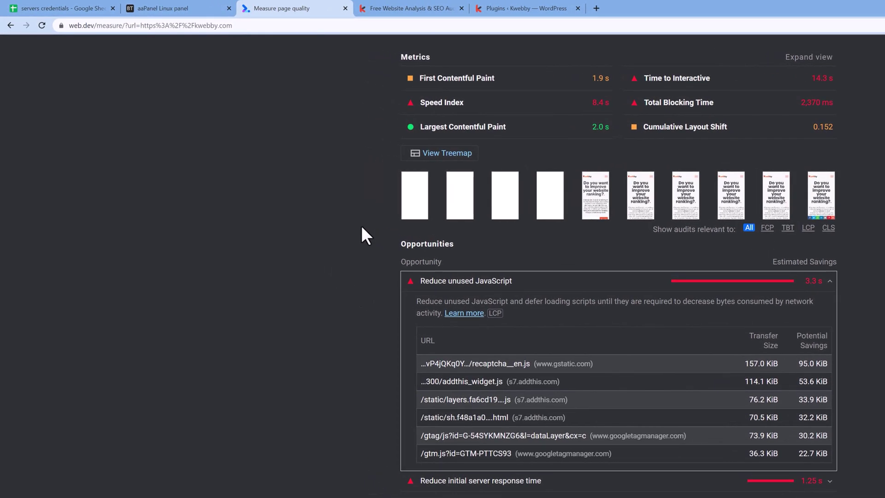
Mark the addthis script rows in the Reduce unused JavaScript table.
{"action": "scroll", "coordinate": [415, 234], "scroll_direction": "down", "scroll_amount": 1}
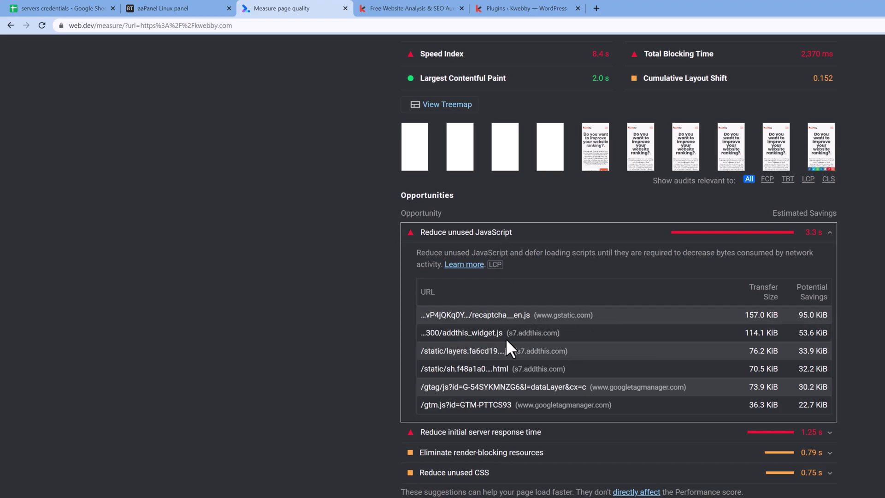
{"action": "left_click", "coordinate": [442, 9]}
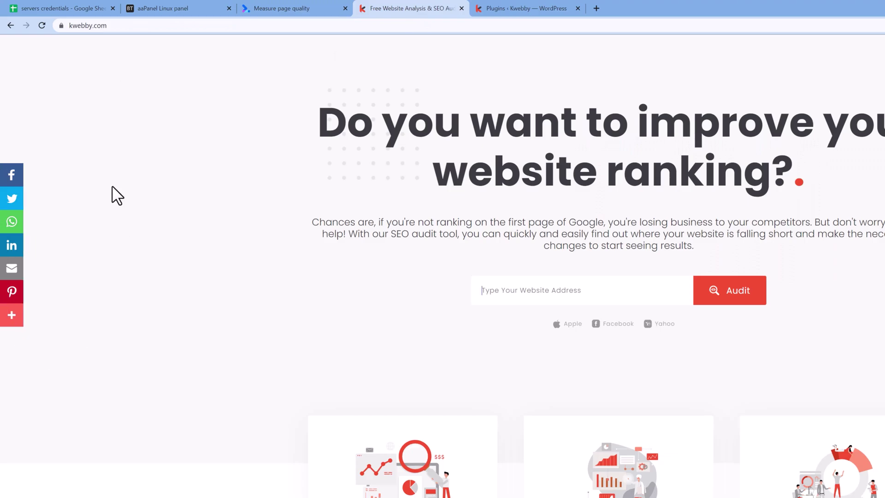
{"action": "left_click", "coordinate": [296, 25]}
{"action": "left_click", "coordinate": [282, 8]}
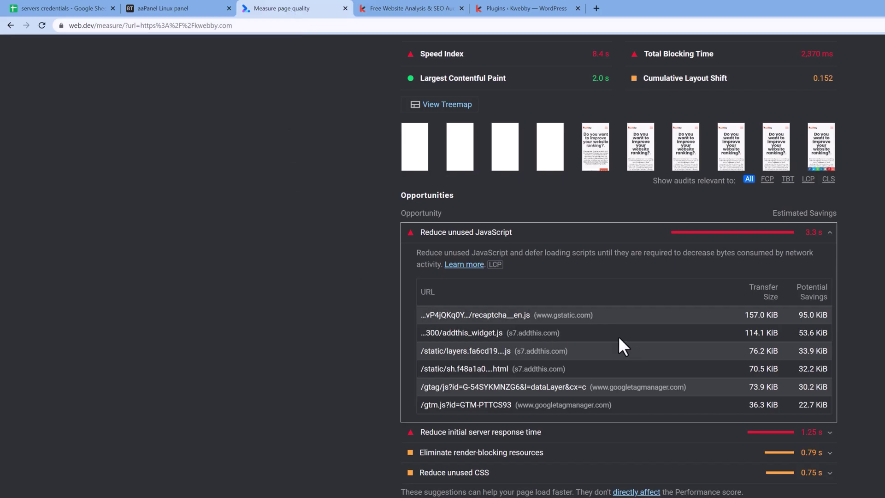
{"action": "left_click_drag", "start_coordinate": [547, 332], "coordinate": [433, 364]}
{"action": "left_click", "coordinate": [507, 369]}
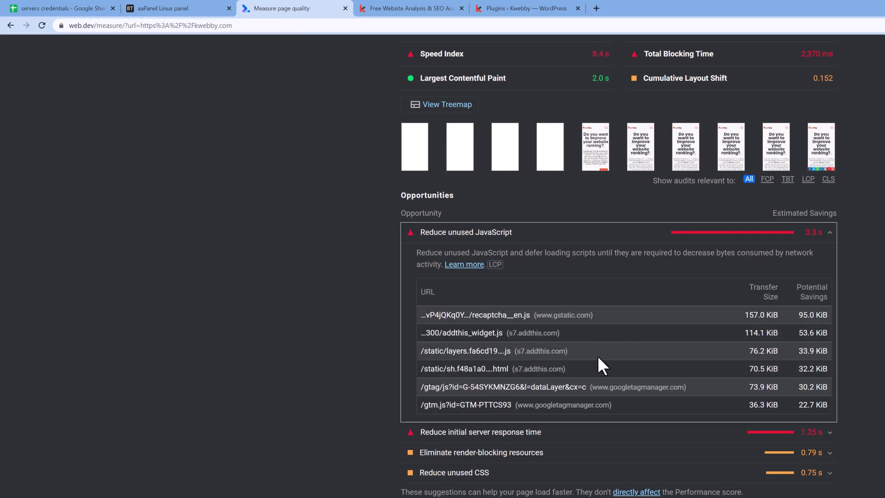
Mark the gtag and gtm script rows, then return to the kwebby.com homepage.
{"action": "scroll", "coordinate": [597, 359], "scroll_direction": "down", "scroll_amount": 1}
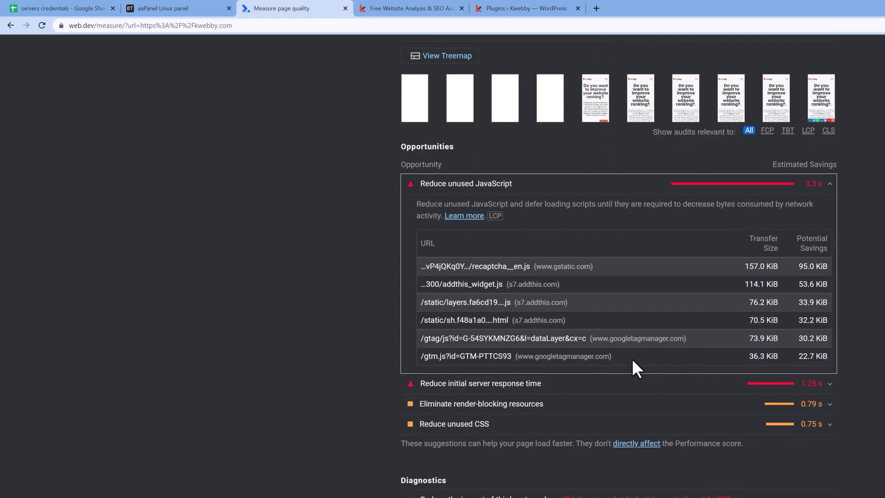
{"action": "left_click_drag", "start_coordinate": [632, 359], "coordinate": [418, 339]}
{"action": "left_click", "coordinate": [231, 355]}
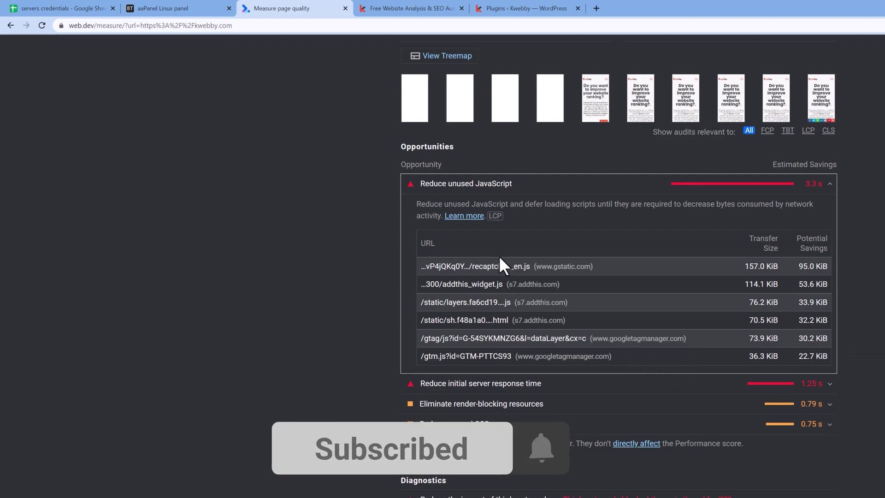
{"action": "left_click", "coordinate": [391, 9]}
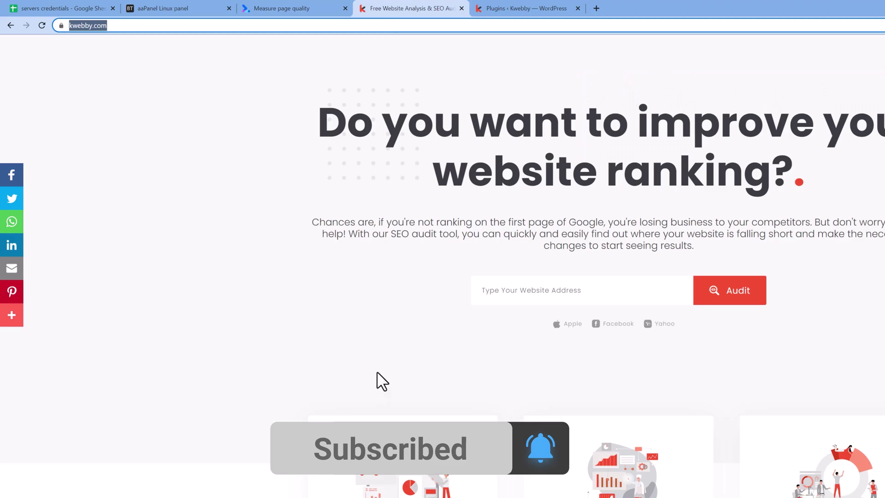
{"action": "left_click", "coordinate": [267, 8]}
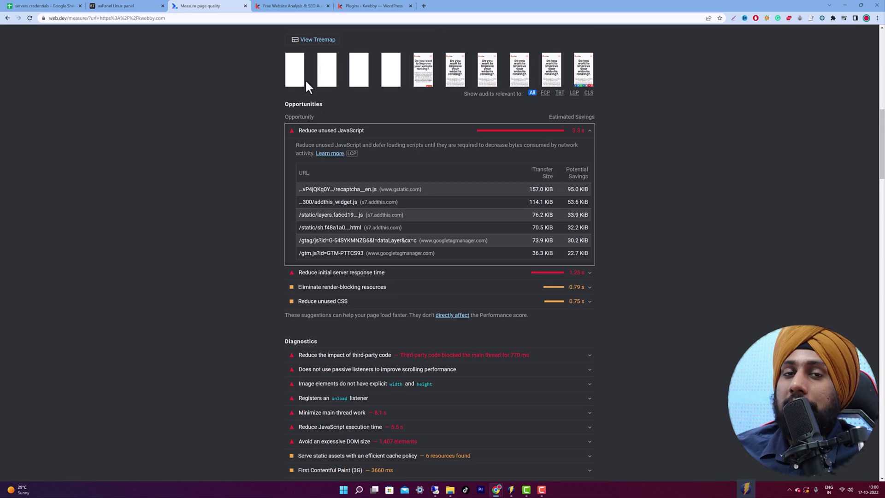
{"action": "left_click", "coordinate": [306, 3]}
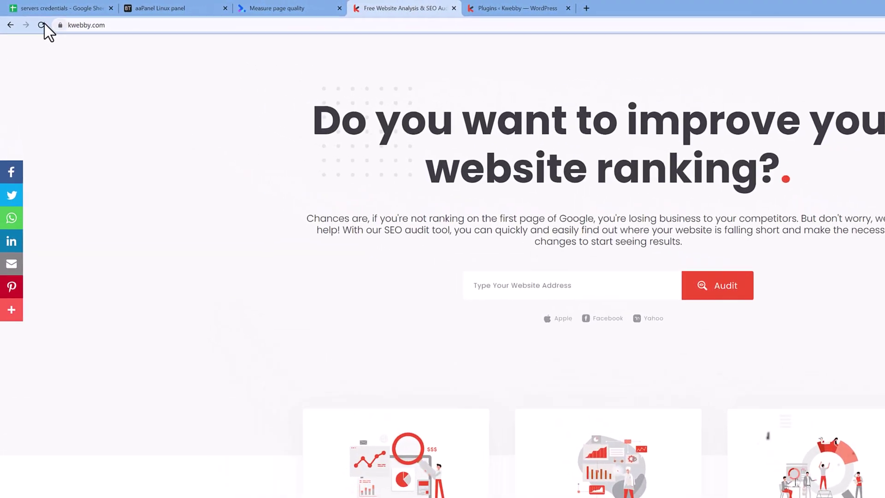
Reload kwebby.com, open DevTools via Inspect, and bring up the Coverage tool.
{"action": "left_click", "coordinate": [30, 18]}
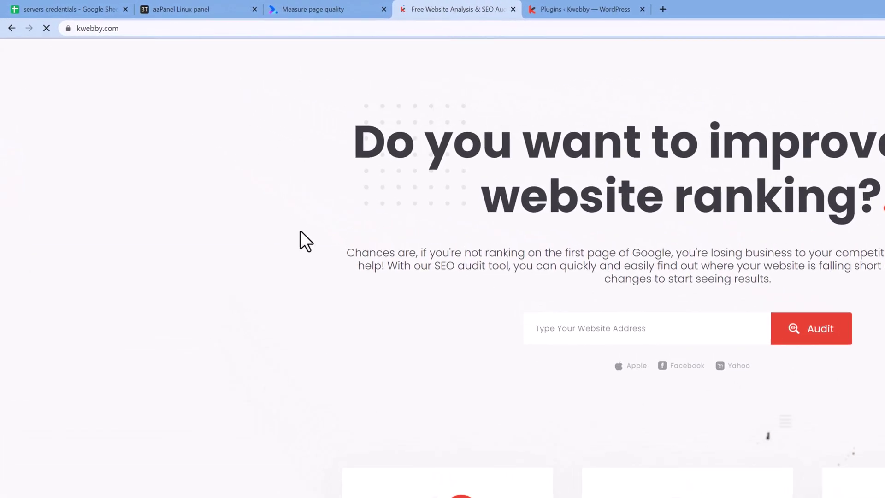
{"action": "right_click", "coordinate": [283, 251]}
{"action": "left_click", "coordinate": [349, 480]}
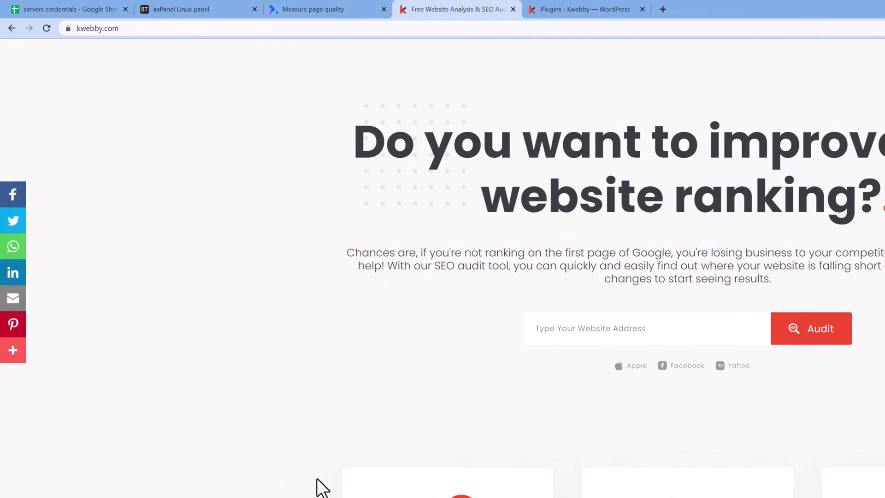
{"action": "key", "text": "Escape"}
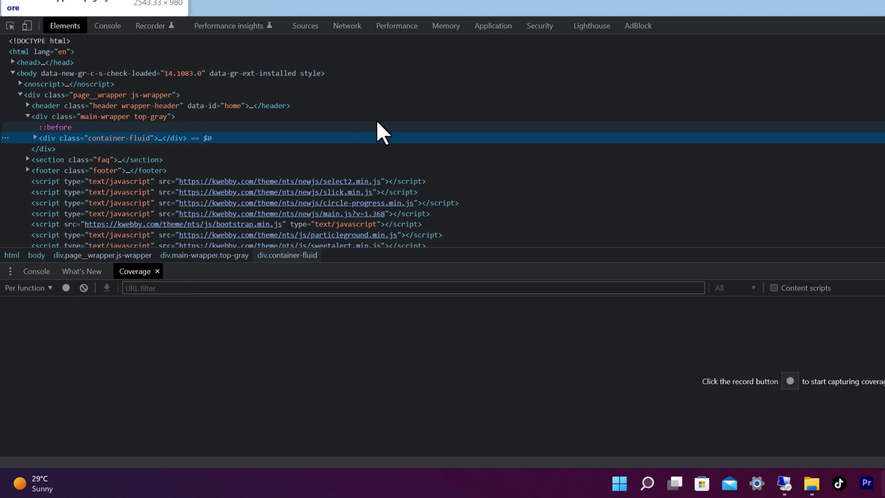
{"action": "left_click", "coordinate": [503, 105]}
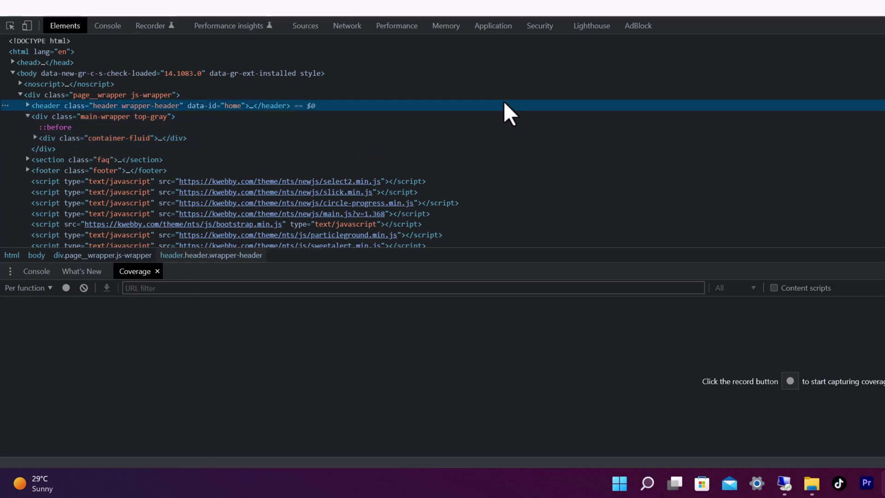
{"action": "key", "text": "ctrl+shift+p"}
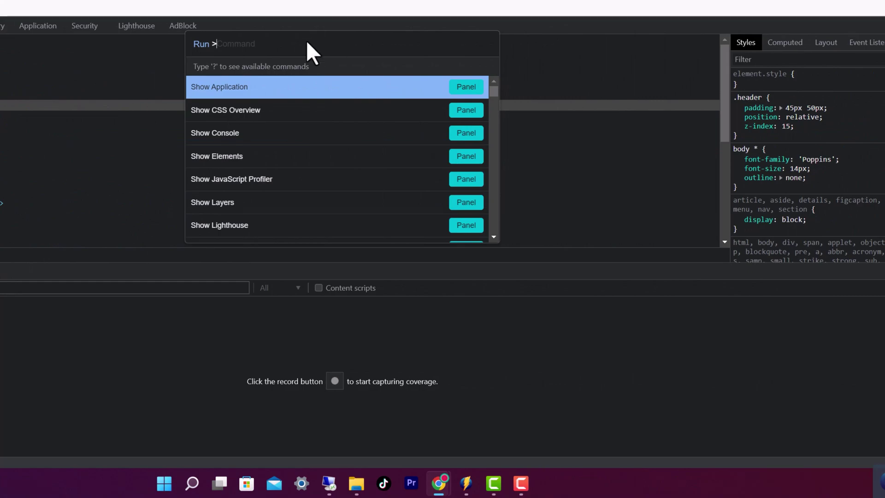
{"action": "type", "text": "coverag"}
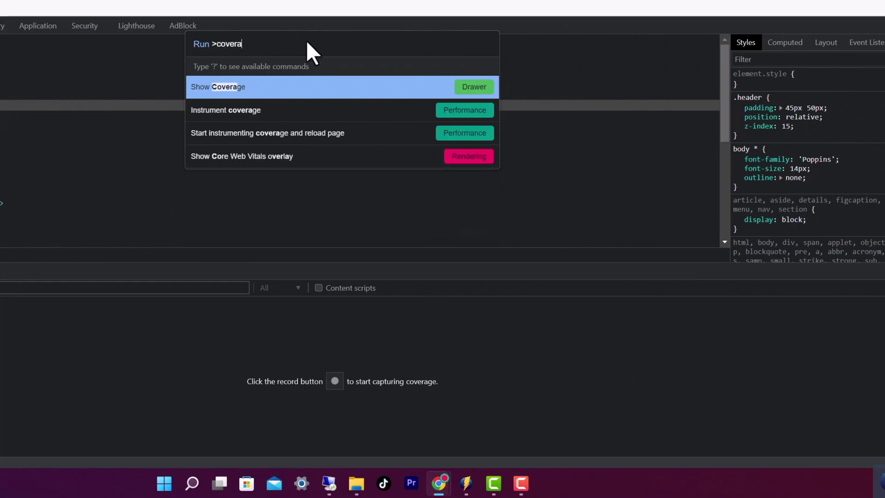
{"action": "type", "text": "e"}
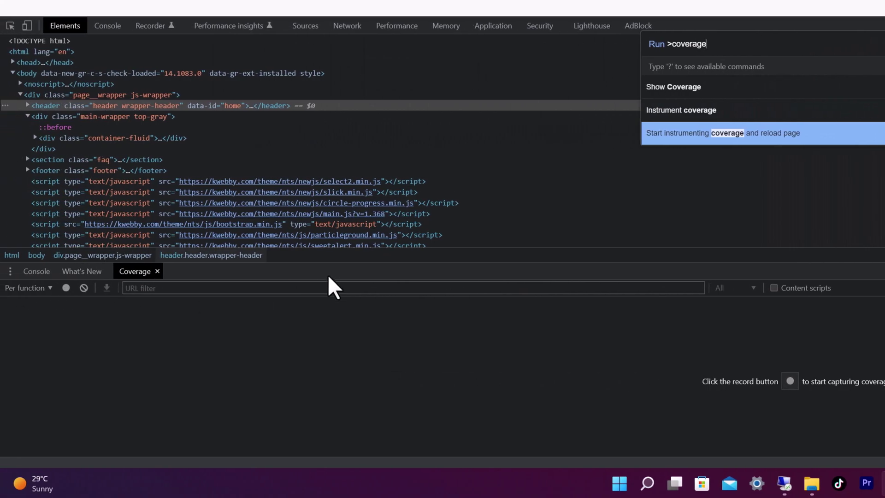
{"action": "key", "text": "Escape"}
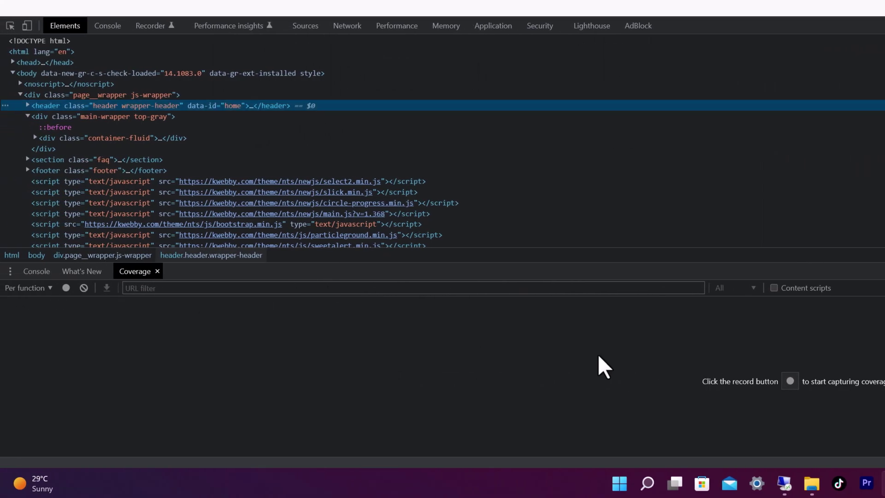
Record coverage across a page reload, enlarging the drawer and widening the URL column.
{"action": "left_click", "coordinate": [789, 381]}
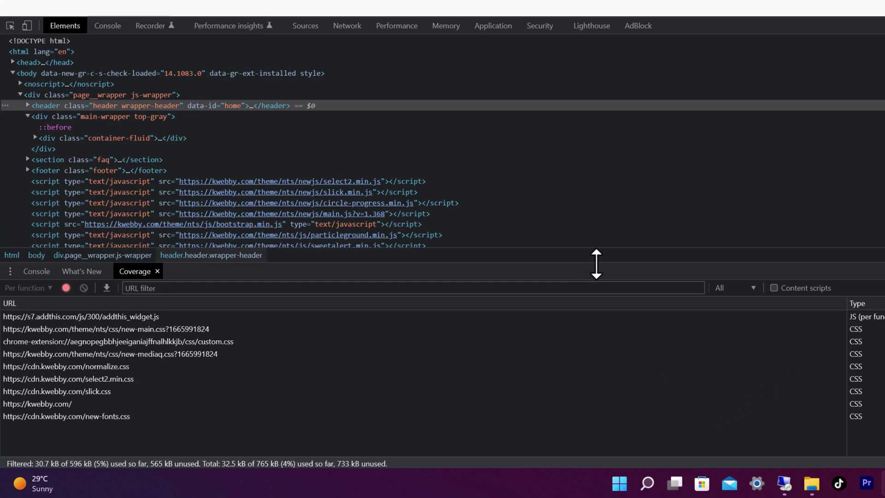
{"action": "left_click_drag", "start_coordinate": [596, 264], "coordinate": [617, 187]}
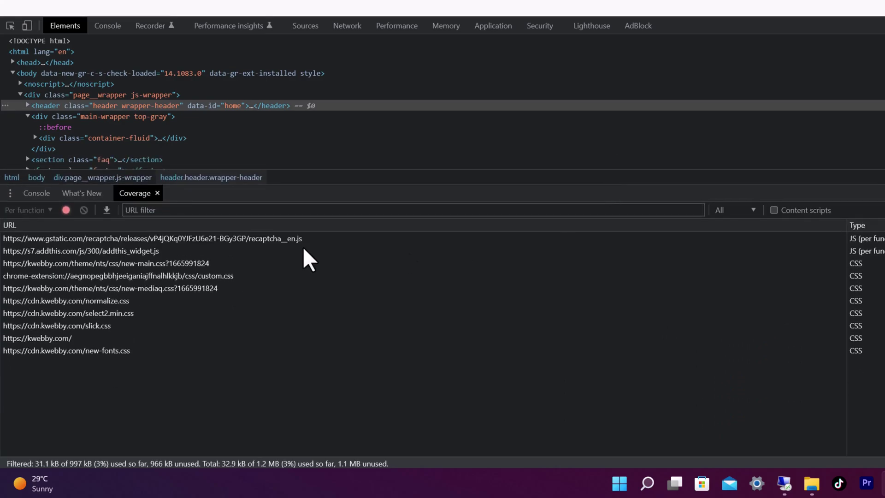
{"action": "key", "text": "ctrl+r"}
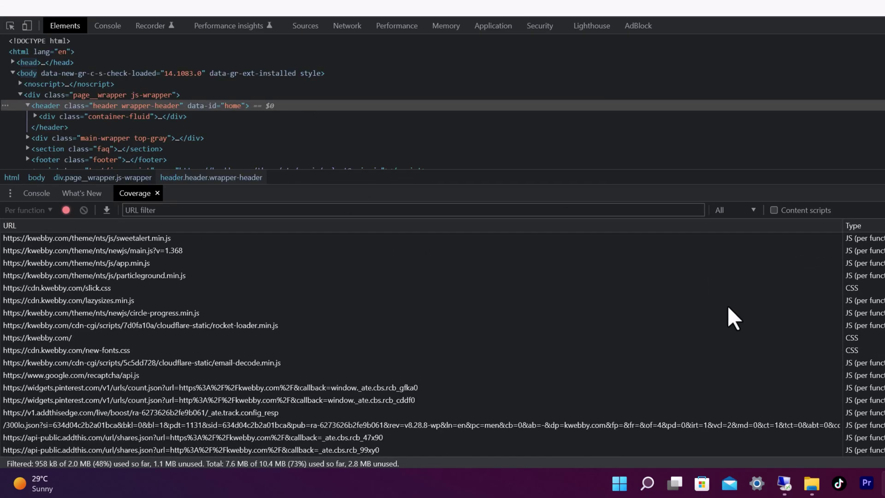
{"action": "left_click_drag", "start_coordinate": [206, 237], "coordinate": [330, 236]}
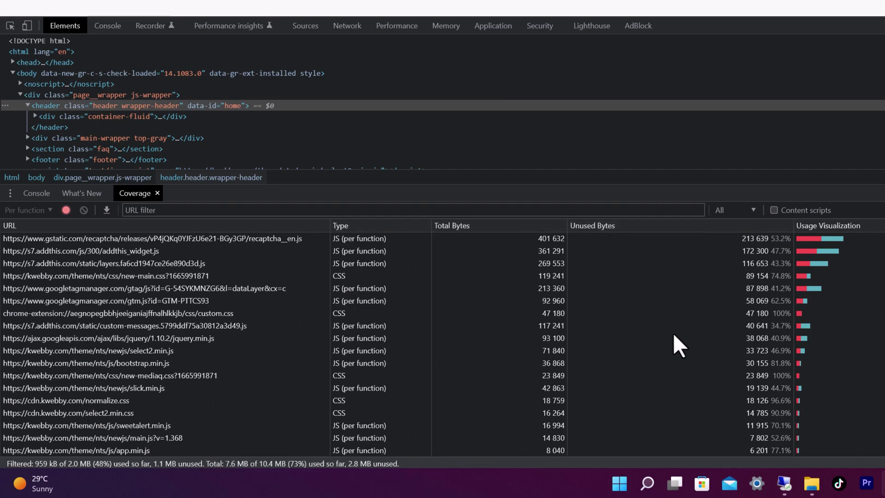
{"action": "scroll", "coordinate": [674, 336], "scroll_direction": "down", "scroll_amount": 5}
{"action": "scroll", "coordinate": [752, 390], "scroll_direction": "up", "scroll_amount": 5}
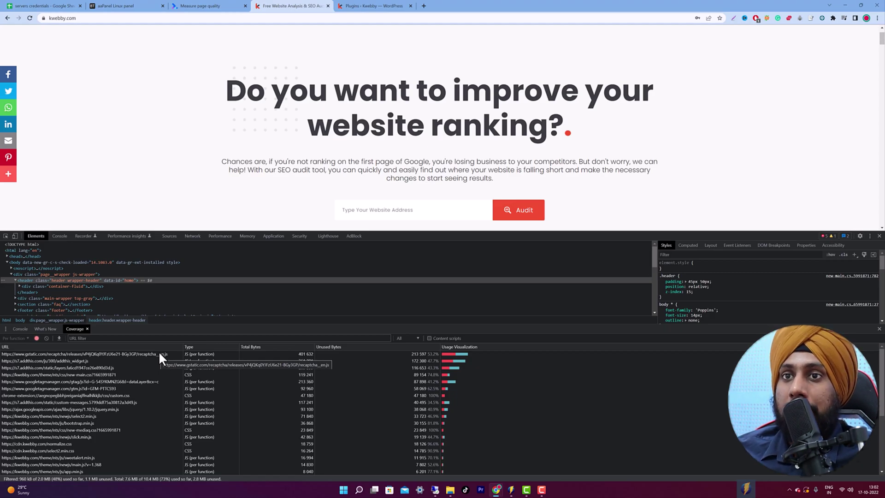
{"action": "double_click", "coordinate": [160, 354]}
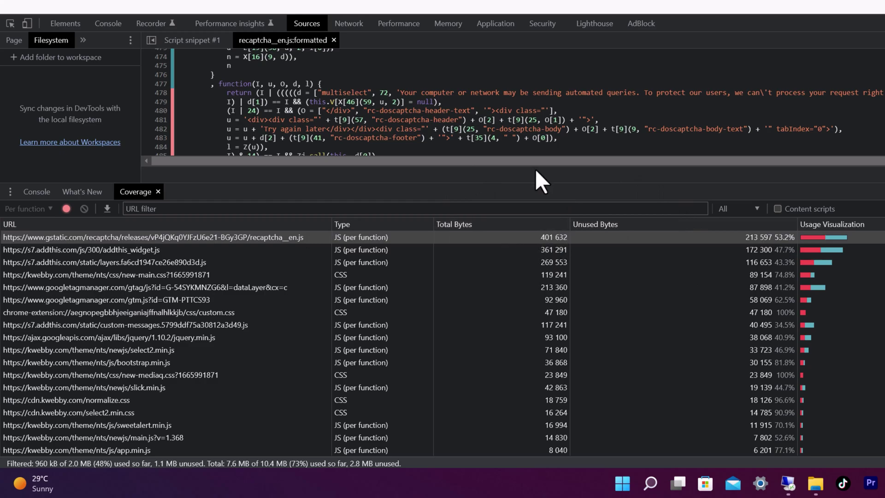
{"action": "left_click_drag", "start_coordinate": [585, 184], "coordinate": [590, 250]}
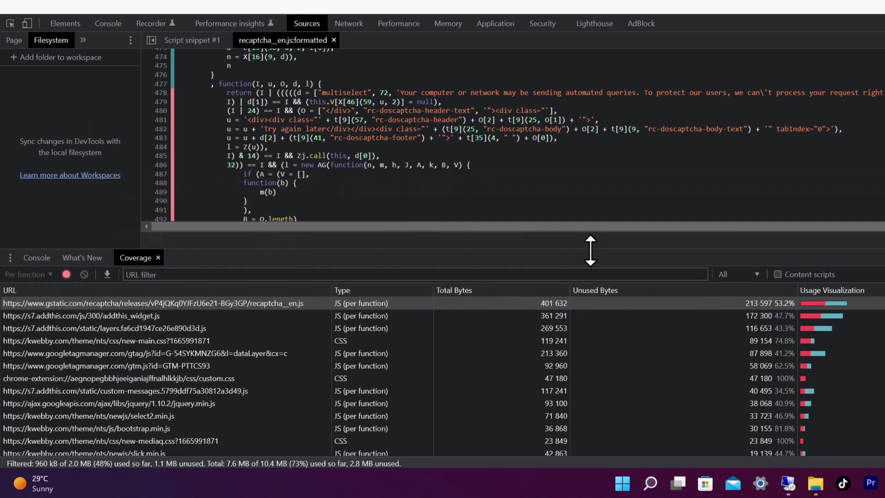
{"action": "scroll", "coordinate": [208, 113], "scroll_direction": "down", "scroll_amount": 2}
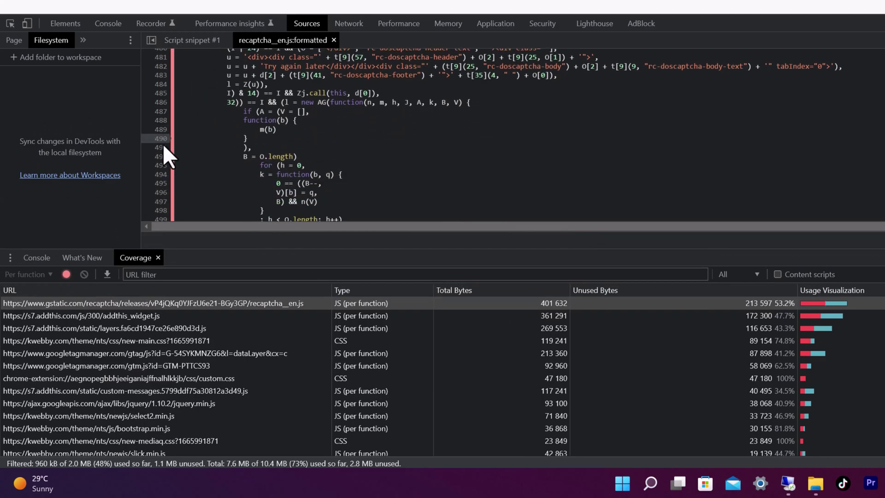
{"action": "scroll", "coordinate": [202, 185], "scroll_direction": "down", "scroll_amount": 4}
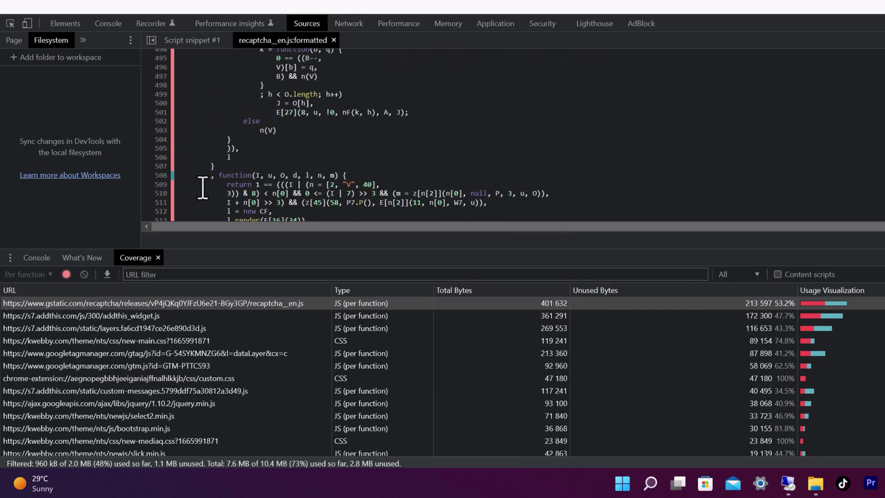
{"action": "scroll", "coordinate": [203, 185], "scroll_direction": "down", "scroll_amount": 2}
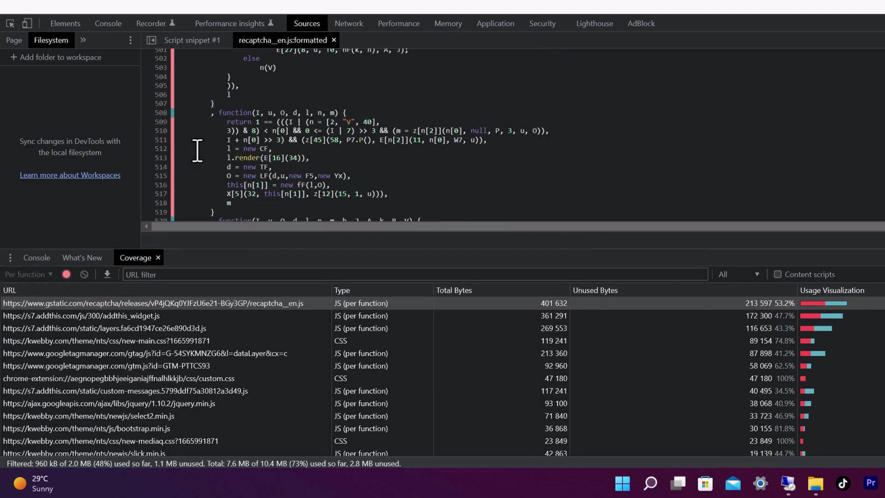
{"action": "scroll", "coordinate": [262, 170], "scroll_direction": "down", "scroll_amount": 8}
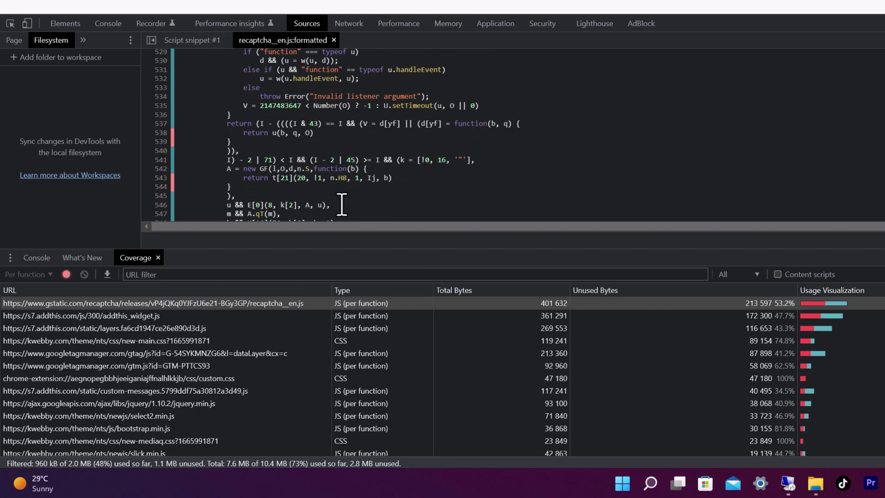
{"action": "scroll", "coordinate": [442, 341], "scroll_direction": "down", "scroll_amount": 1}
{"action": "scroll", "coordinate": [442, 342], "scroll_direction": "up", "scroll_amount": 1}
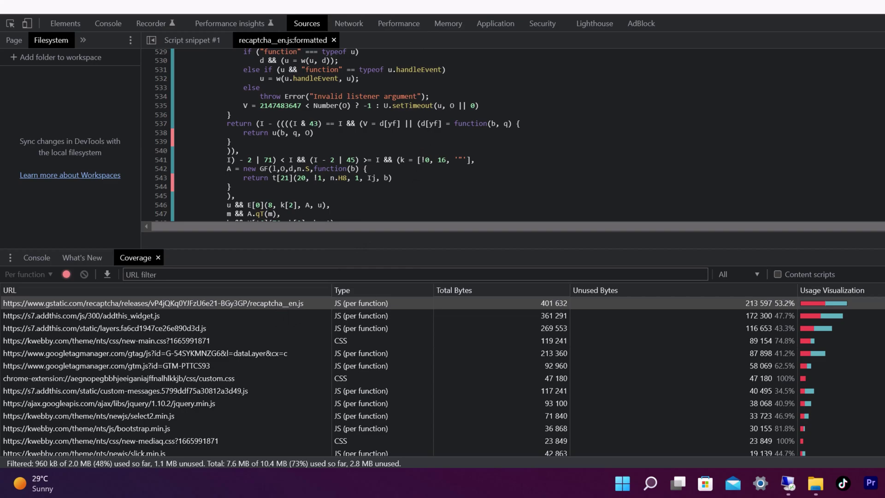
Scroll through the Coverage table to review each file's unused bytes.
{"action": "scroll", "coordinate": [267, 328], "scroll_direction": "down", "scroll_amount": 2}
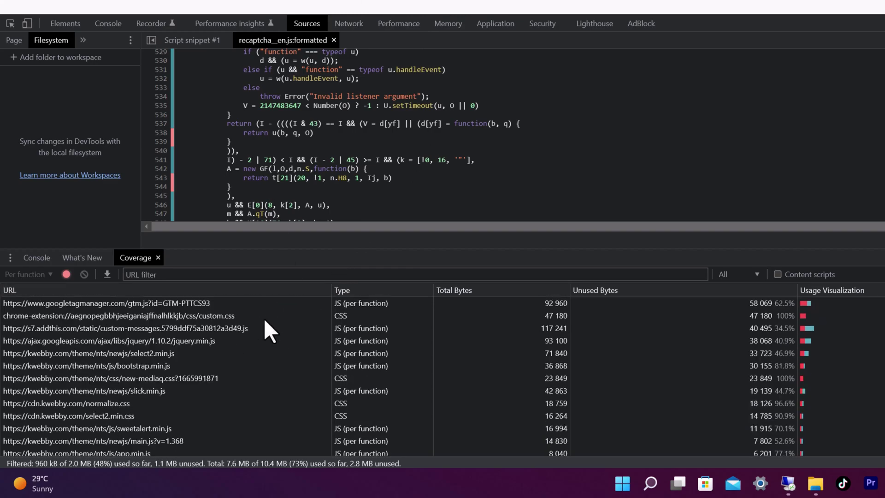
{"action": "scroll", "coordinate": [267, 328], "scroll_direction": "up", "scroll_amount": 2}
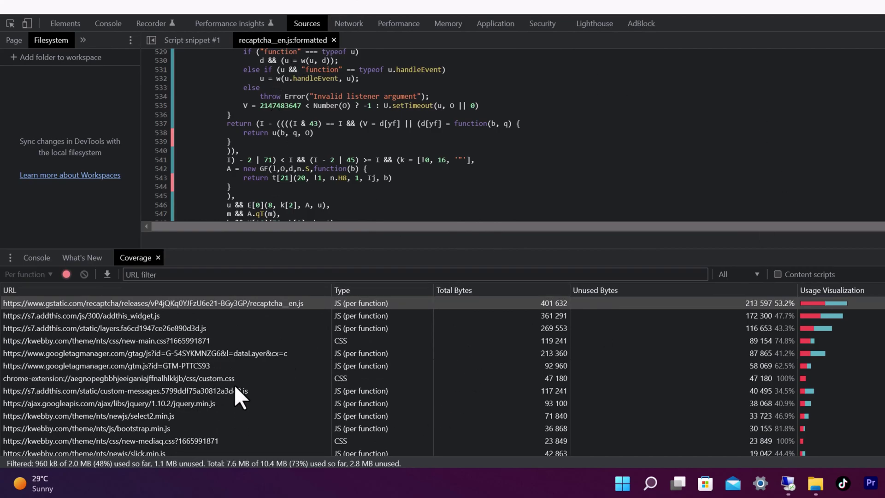
{"action": "scroll", "coordinate": [234, 384], "scroll_direction": "down", "scroll_amount": 5}
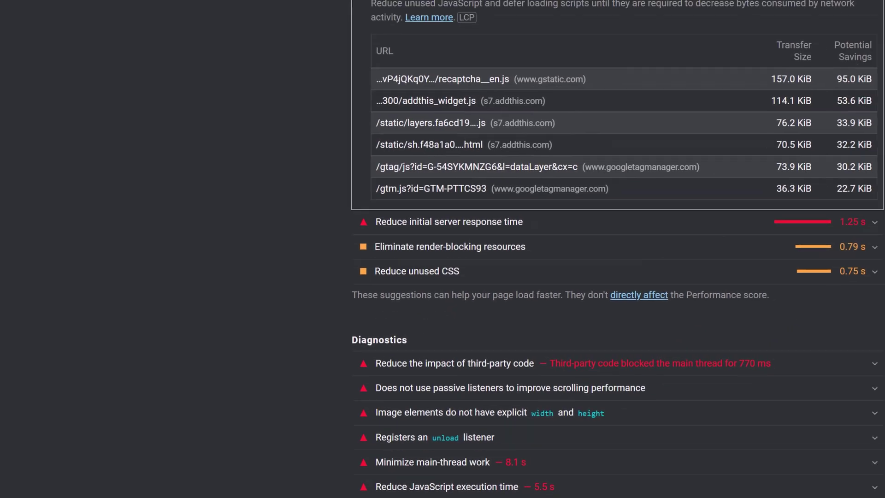
{"action": "scroll", "coordinate": [9, 157], "scroll_direction": "up", "scroll_amount": 3}
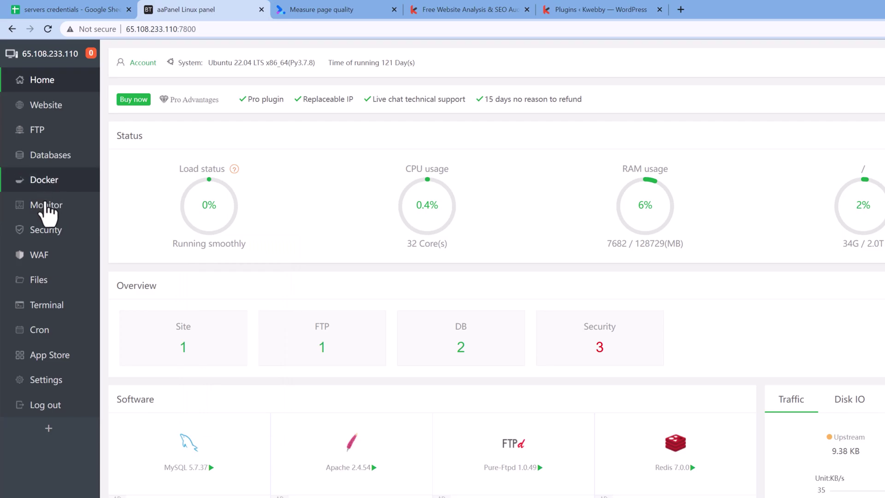
Open the aaPanel file manager and browse the theme's nts folder.
{"action": "left_click", "coordinate": [39, 279]}
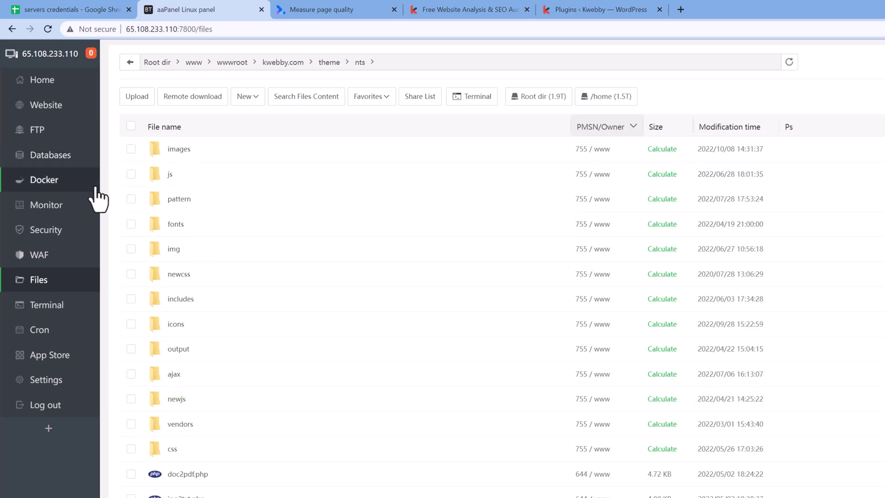
{"action": "scroll", "coordinate": [186, 313], "scroll_direction": "down", "scroll_amount": 10}
{"action": "scroll", "coordinate": [215, 385], "scroll_direction": "down", "scroll_amount": 10}
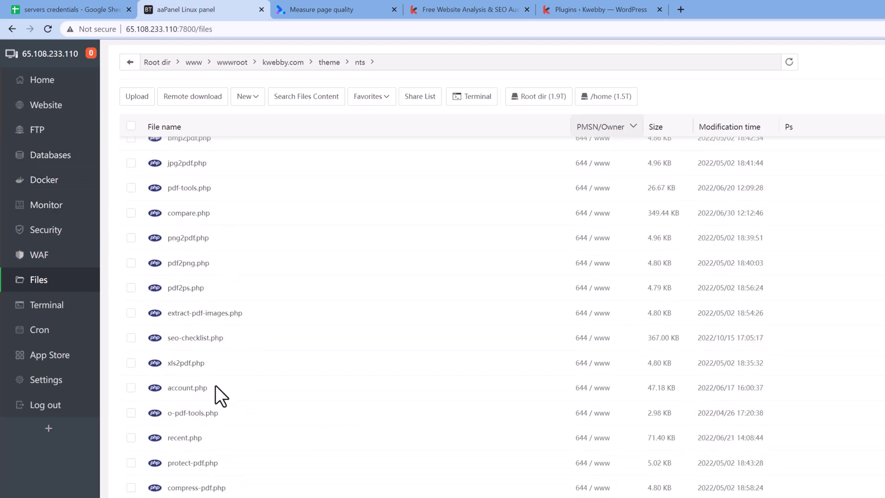
{"action": "scroll", "coordinate": [215, 386], "scroll_direction": "up", "scroll_amount": 4}
{"action": "scroll", "coordinate": [215, 385], "scroll_direction": "down", "scroll_amount": 5}
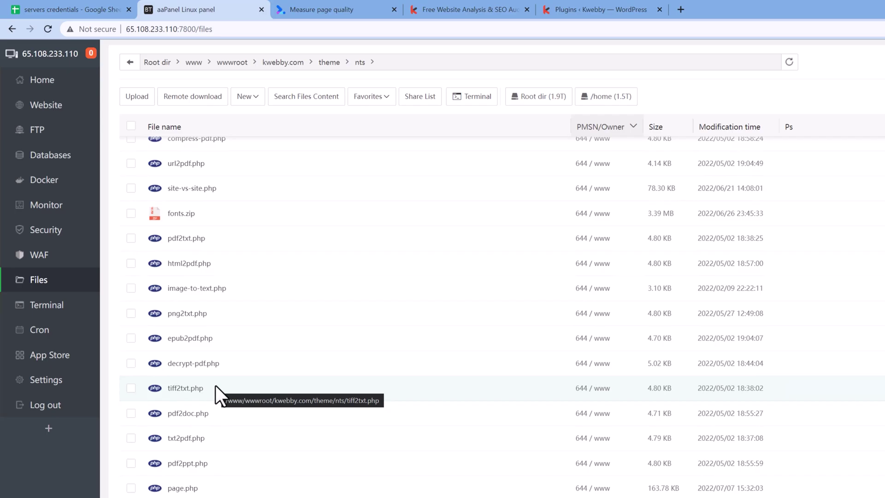
{"action": "scroll", "coordinate": [215, 385], "scroll_direction": "up", "scroll_amount": 8}
{"action": "scroll", "coordinate": [215, 385], "scroll_direction": "up", "scroll_amount": 10}
Search main.php for '.j' in the editor, close it, and view the web.dev report.
{"action": "left_click", "coordinate": [182, 257]}
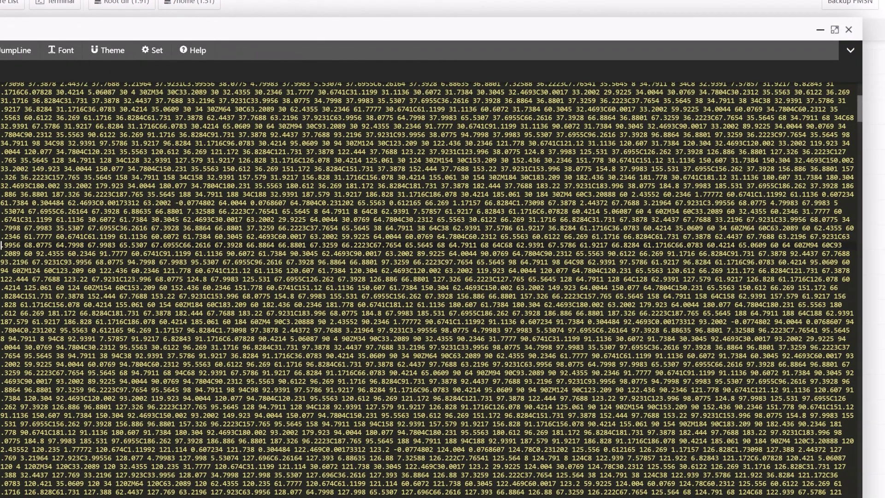
{"action": "key", "text": "ctrl+f"}
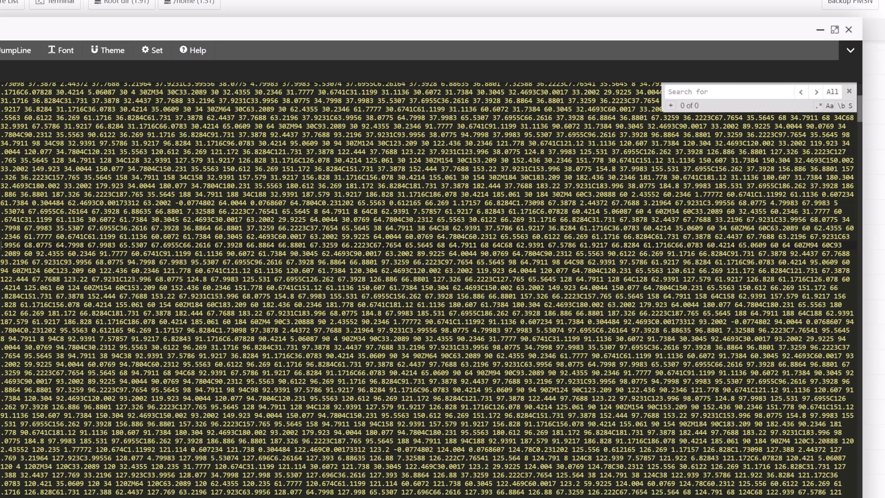
{"action": "type", "text": ".js"}
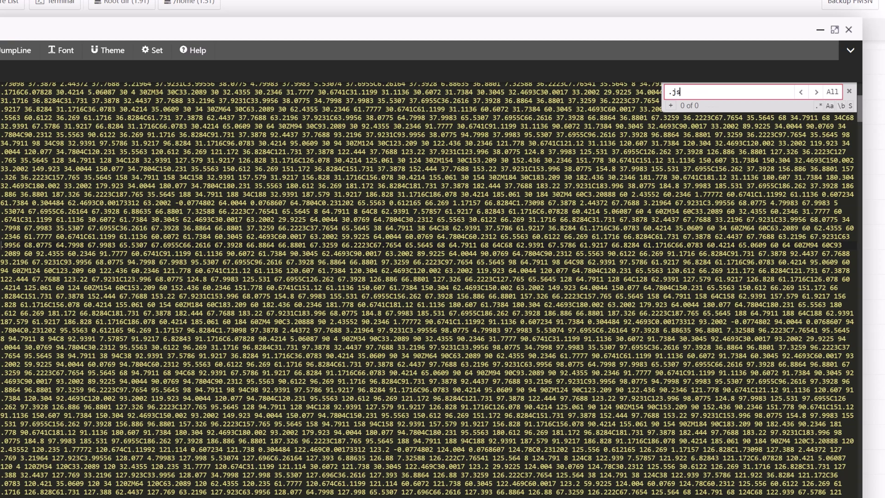
{"action": "key", "text": "ctrl+a"}
{"action": "key", "text": "BackSpace"}
{"action": "left_click", "coordinate": [849, 30]}
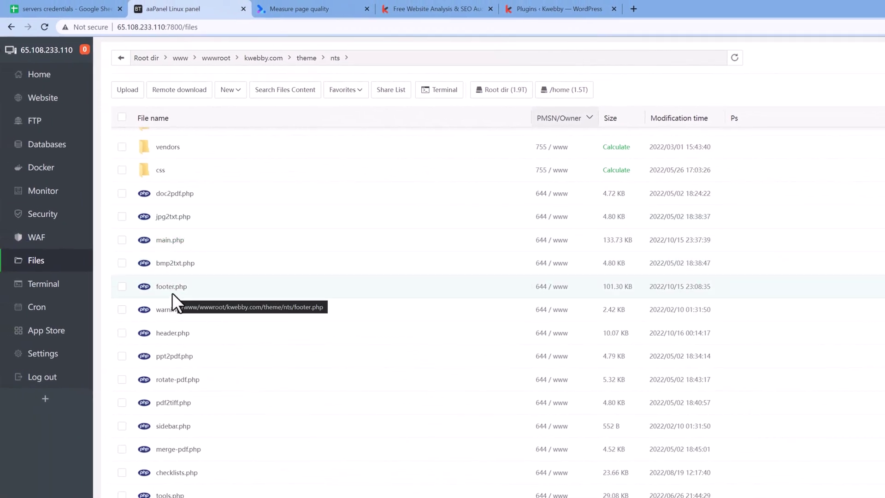
{"action": "left_click", "coordinate": [309, 9]}
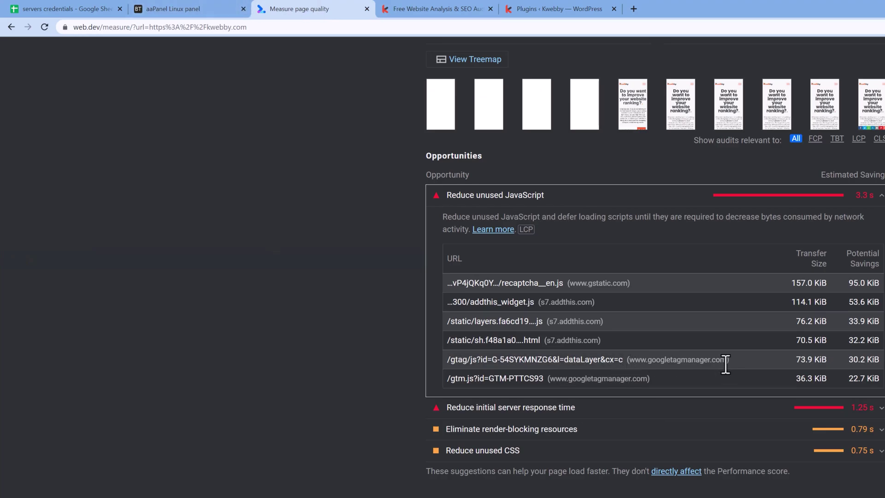
Open header.php from the theme folder and select the Google Tag Manager script block.
{"action": "left_click", "coordinate": [175, 6]}
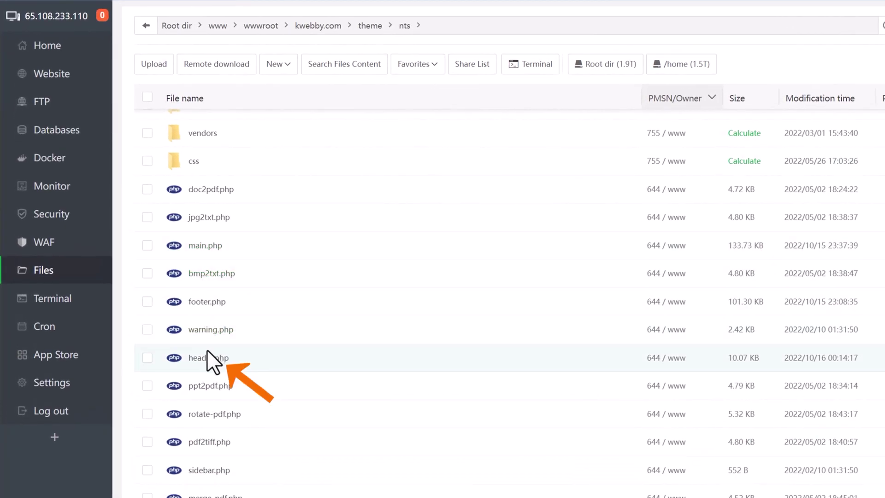
{"action": "left_click", "coordinate": [207, 357]}
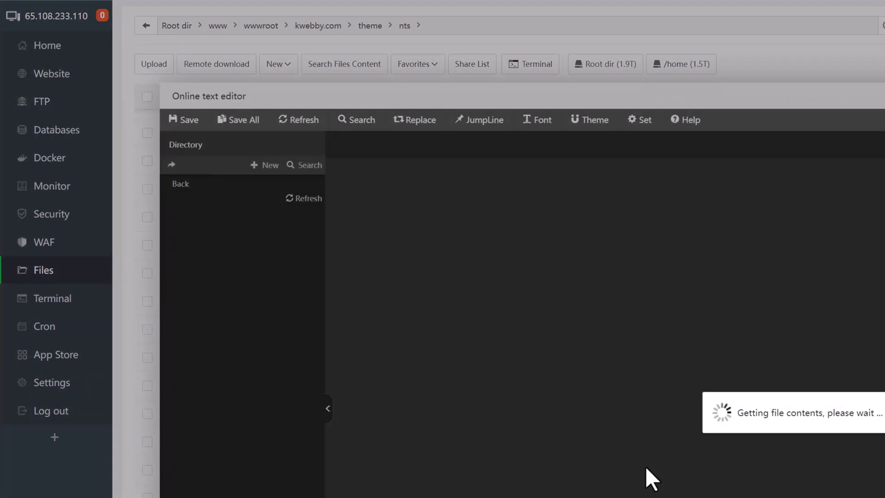
{"action": "scroll", "coordinate": [373, 374], "scroll_direction": "down", "scroll_amount": 2}
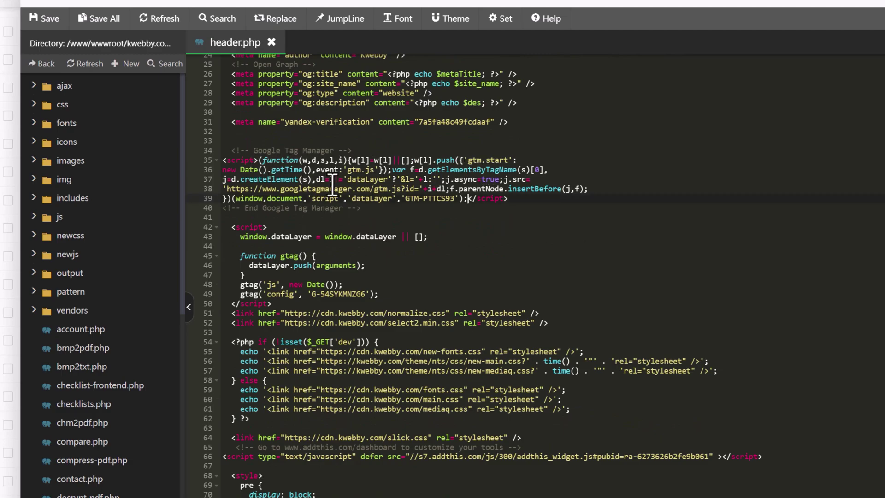
{"action": "left_click_drag", "start_coordinate": [518, 200], "coordinate": [286, 162]}
{"action": "left_click", "coordinate": [304, 227]}
Add 'defer' to the addthis script tag on line 66 and save header.php.
{"action": "scroll", "coordinate": [260, 404], "scroll_direction": "down", "scroll_amount": 2}
{"action": "left_click", "coordinate": [300, 401]}
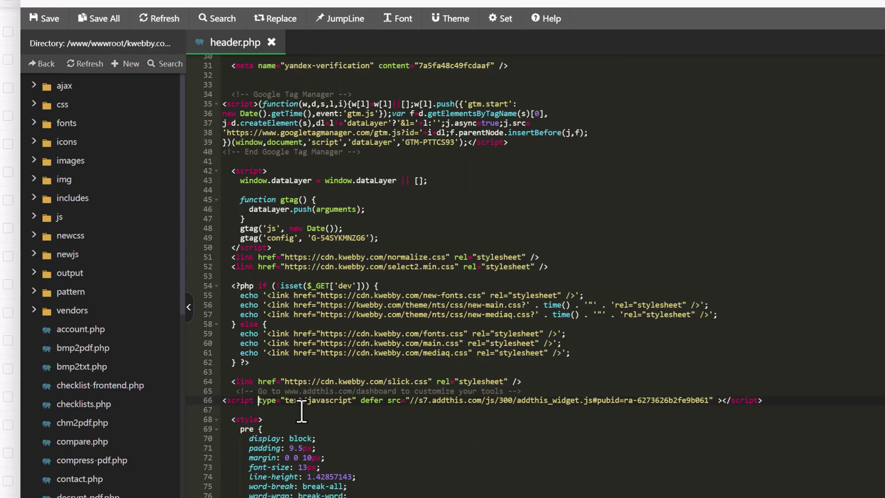
{"action": "type", "text": "defer"}
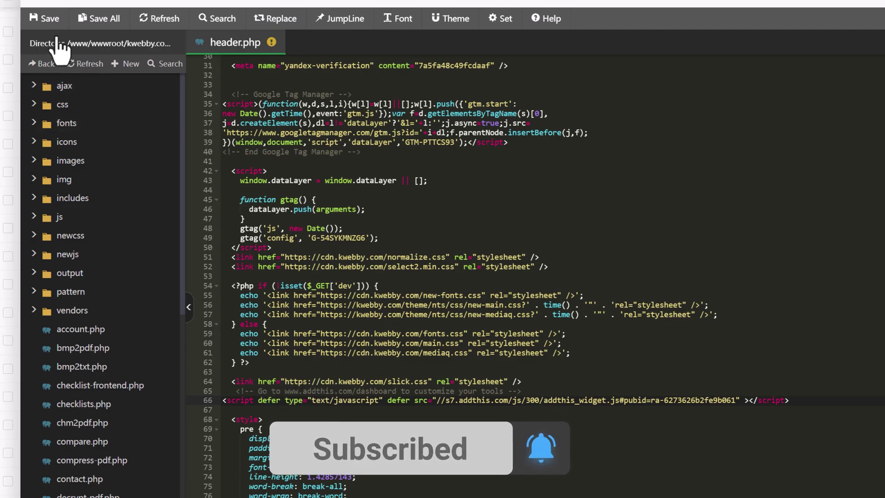
{"action": "left_click", "coordinate": [44, 18]}
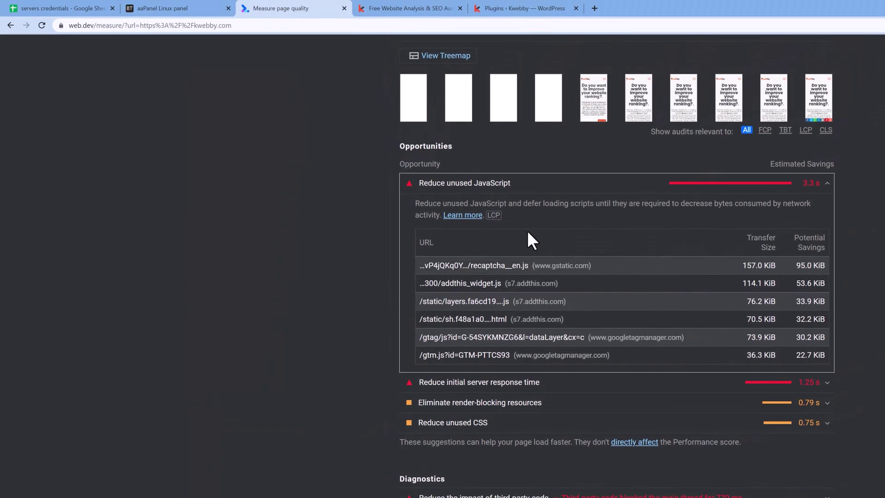
Open the Learn more 'Remove unused JavaScript' article in a new tab and scroll through it.
{"action": "scroll", "coordinate": [488, 262], "scroll_direction": "up", "scroll_amount": 2}
{"action": "right_click", "coordinate": [462, 312]}
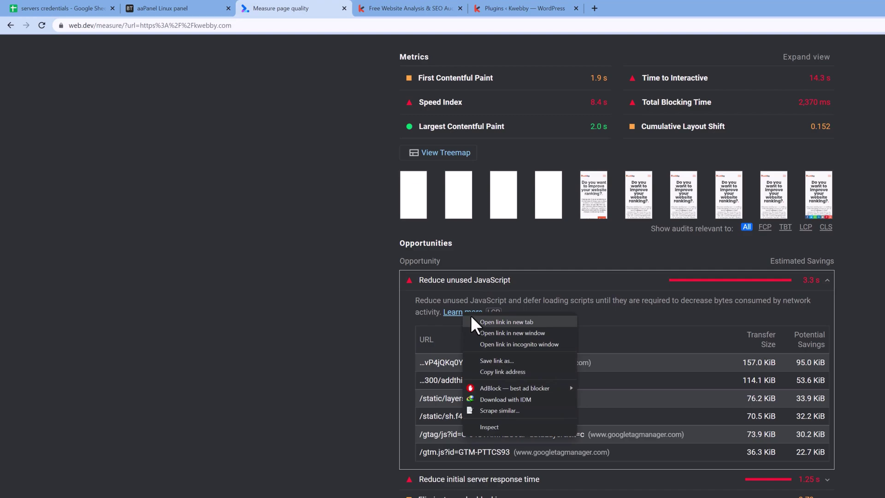
{"action": "left_click", "coordinate": [474, 320]}
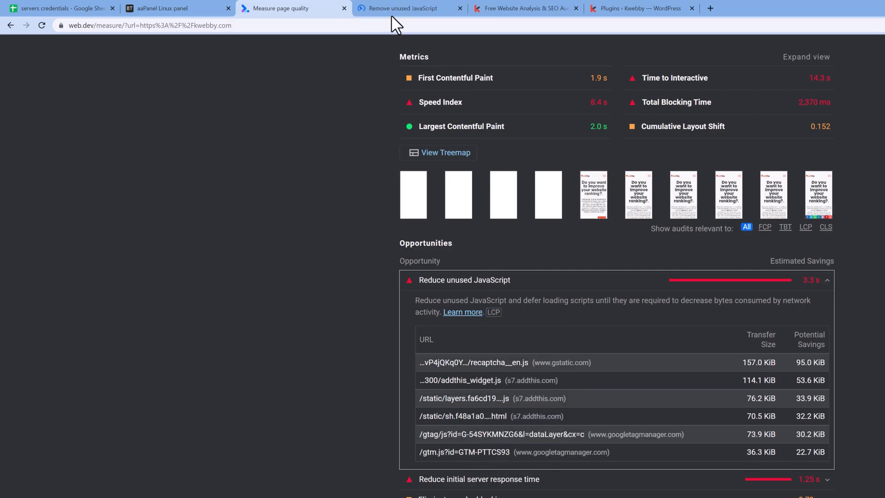
{"action": "left_click", "coordinate": [426, 10]}
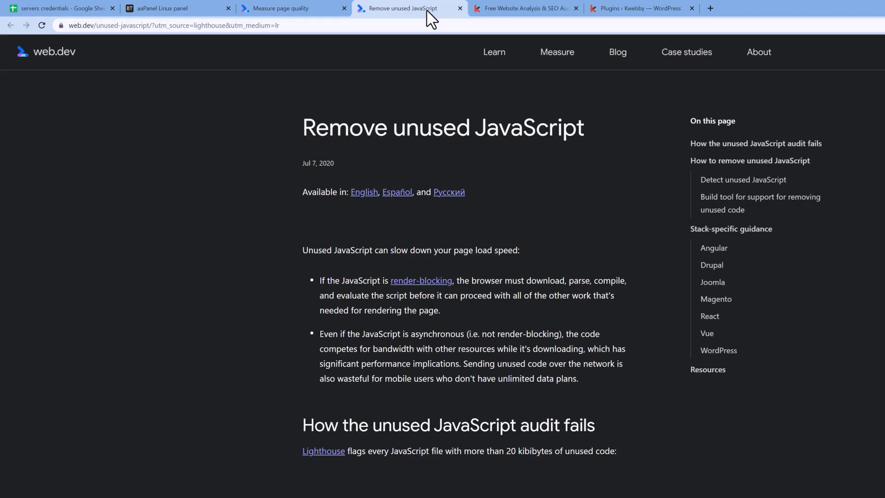
{"action": "scroll", "coordinate": [358, 221], "scroll_direction": "down", "scroll_amount": 14}
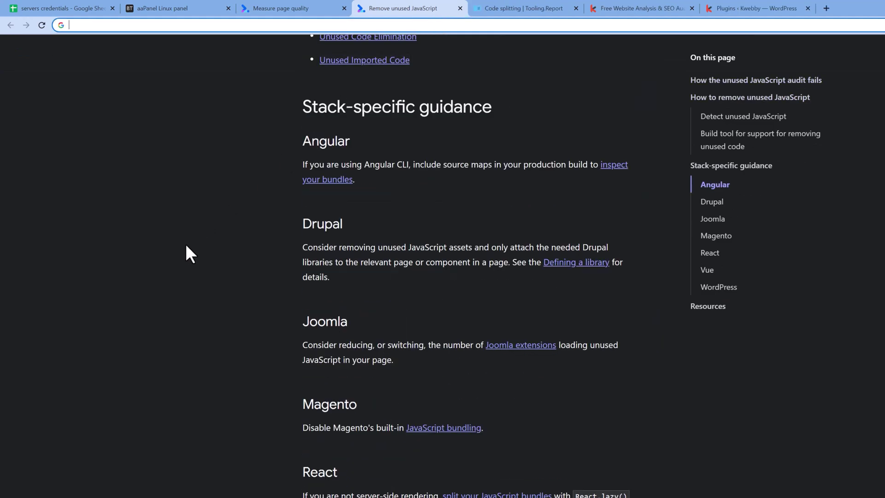
Search the web for 'defer javascript files'.
{"action": "key", "text": "ctrl+l"}
{"action": "key", "text": "BackSpace"}
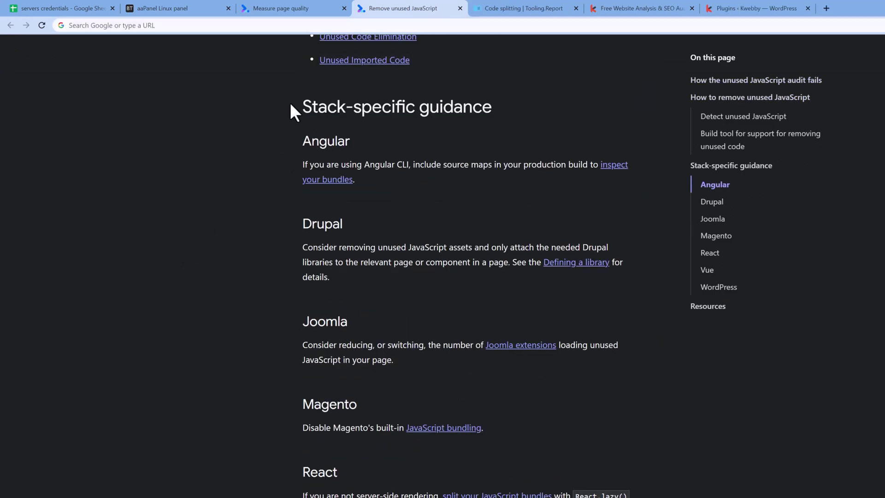
{"action": "type", "text": "de"}
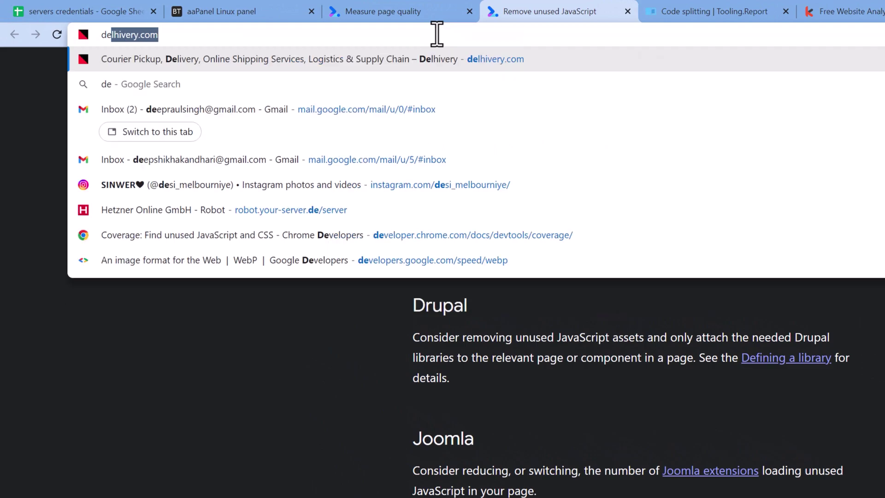
{"action": "type", "text": "fer javasc"}
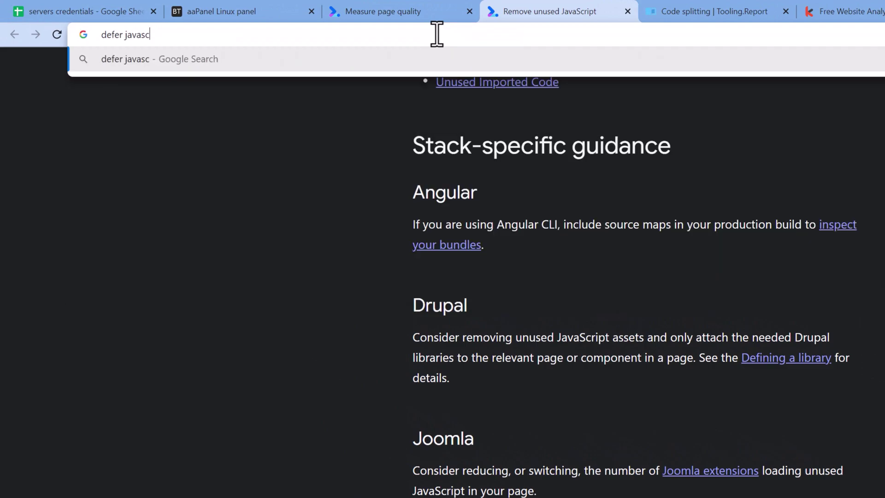
{"action": "type", "text": "ript files"}
{"action": "key", "text": "Return"}
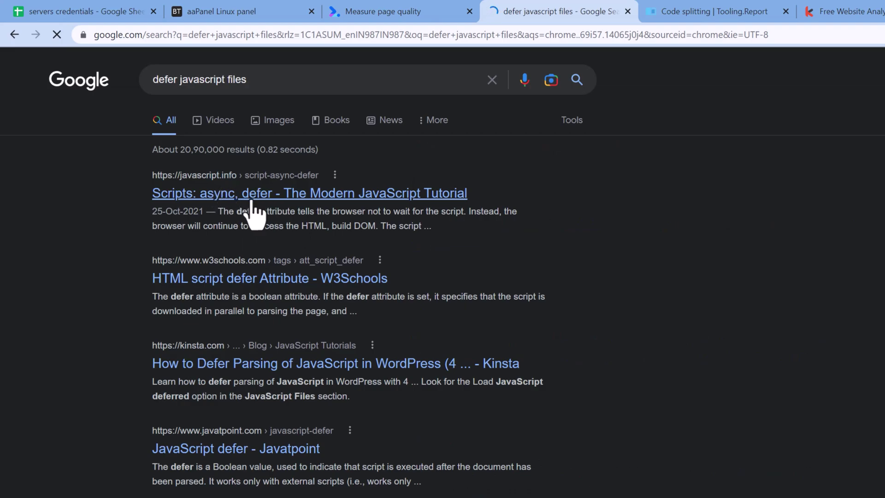
Read the javascript.info async/defer tutorial, then return to the kwebby.com report tab.
{"action": "left_click", "coordinate": [402, 193]}
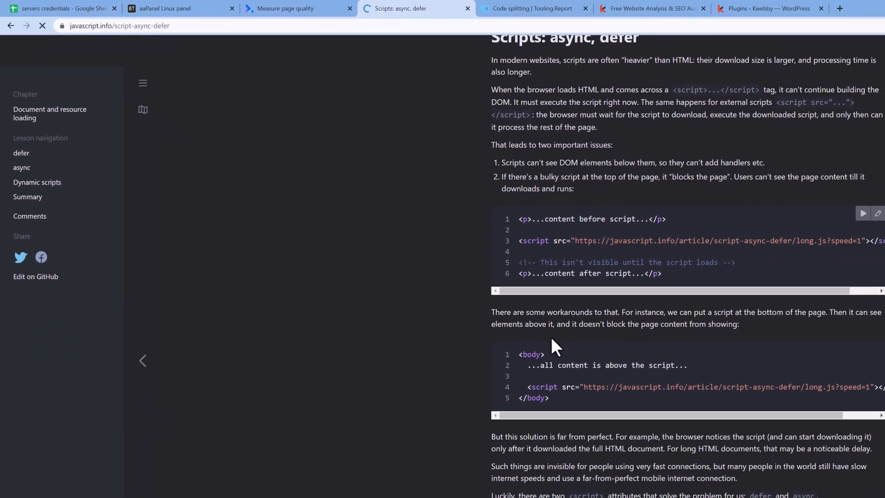
{"action": "scroll", "coordinate": [546, 333], "scroll_direction": "down", "scroll_amount": 7}
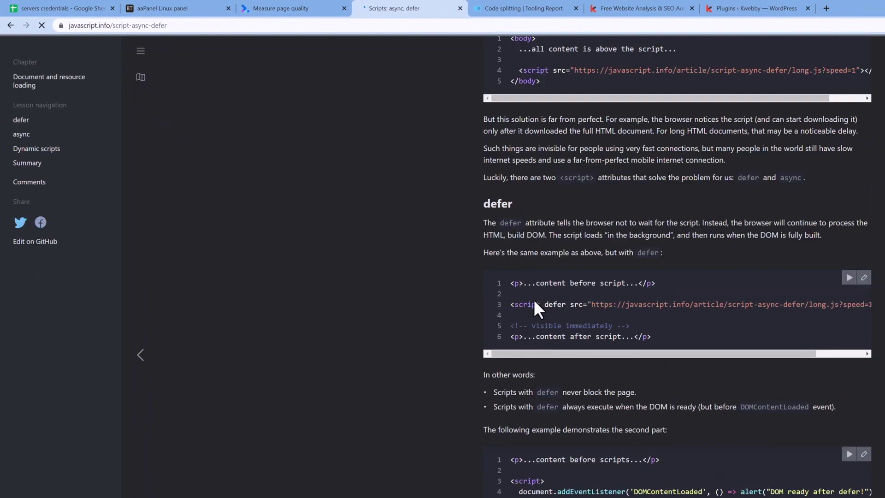
{"action": "left_click_drag", "start_coordinate": [536, 304], "coordinate": [571, 303]}
{"action": "scroll", "coordinate": [456, 372], "scroll_direction": "down", "scroll_amount": 4}
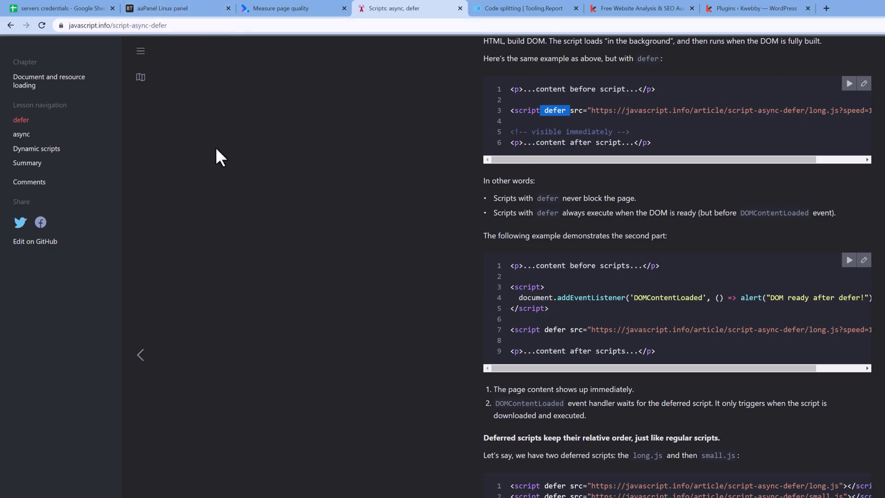
{"action": "left_click", "coordinate": [308, 3]}
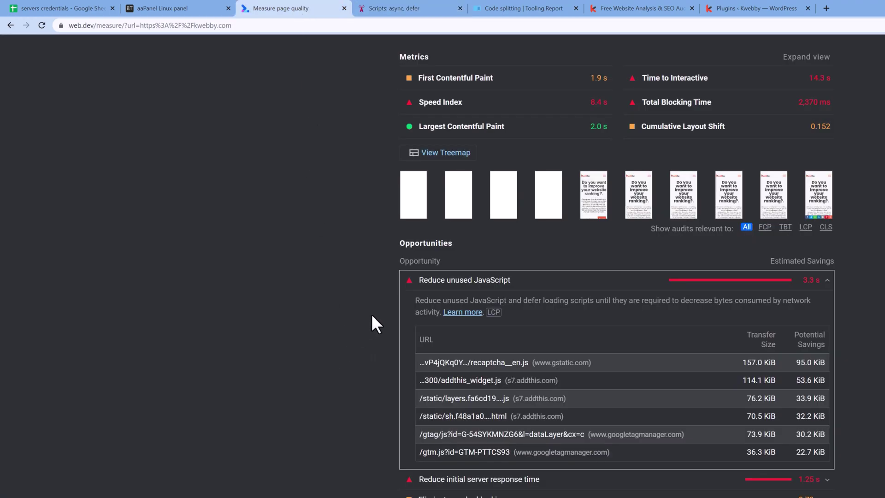
{"action": "left_click", "coordinate": [640, 8]}
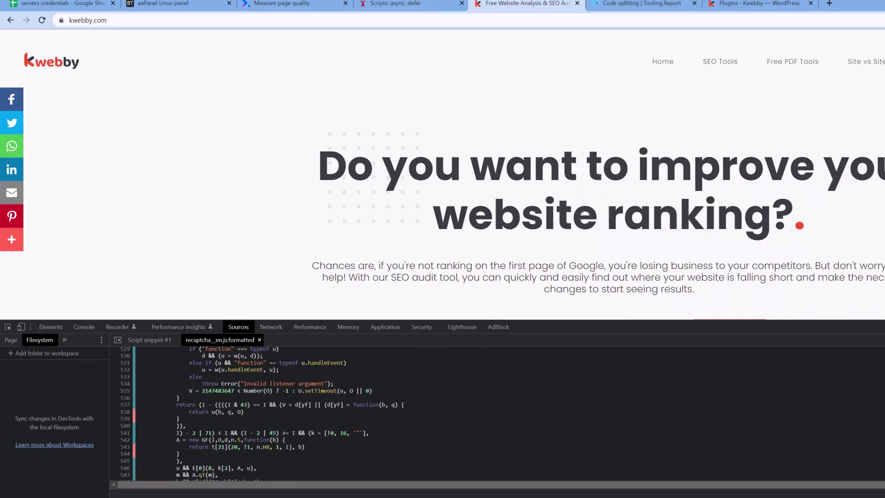
{"action": "scroll", "coordinate": [249, 406], "scroll_direction": "down", "scroll_amount": 2}
{"action": "scroll", "coordinate": [367, 451], "scroll_direction": "up", "scroll_amount": 4}
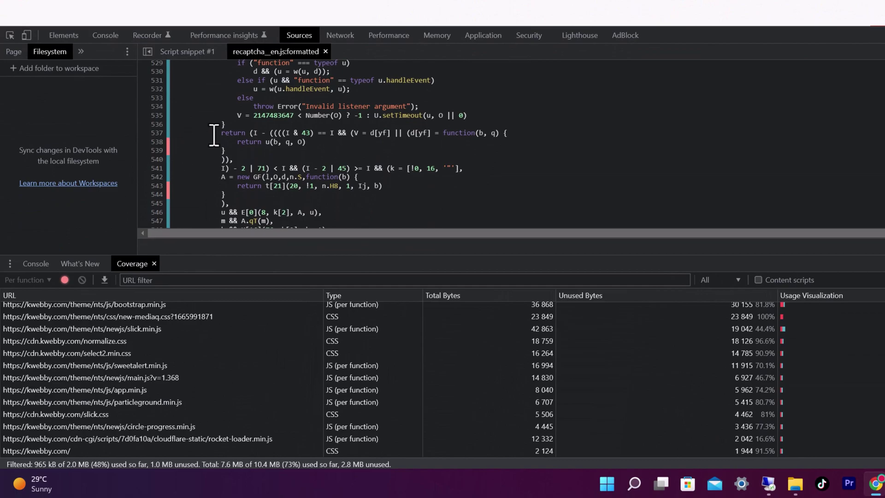
{"action": "left_click_drag", "start_coordinate": [214, 135], "coordinate": [285, 147]}
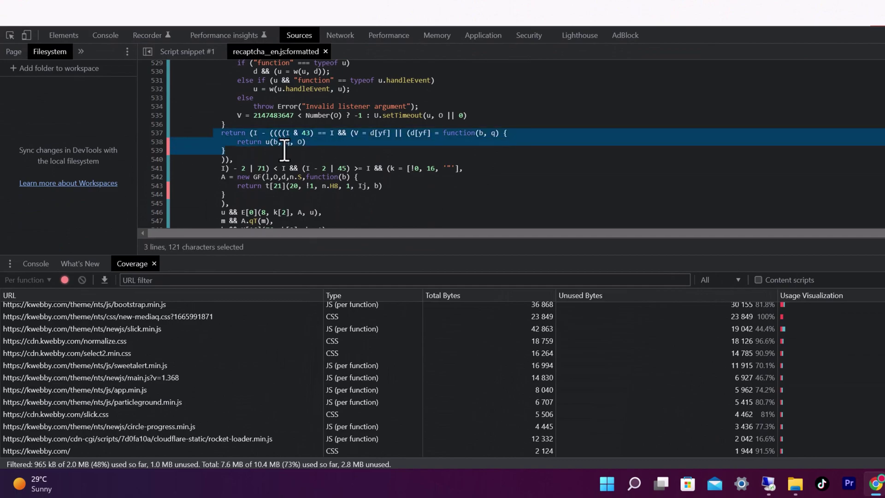
{"action": "scroll", "coordinate": [281, 167], "scroll_direction": "up", "scroll_amount": 3}
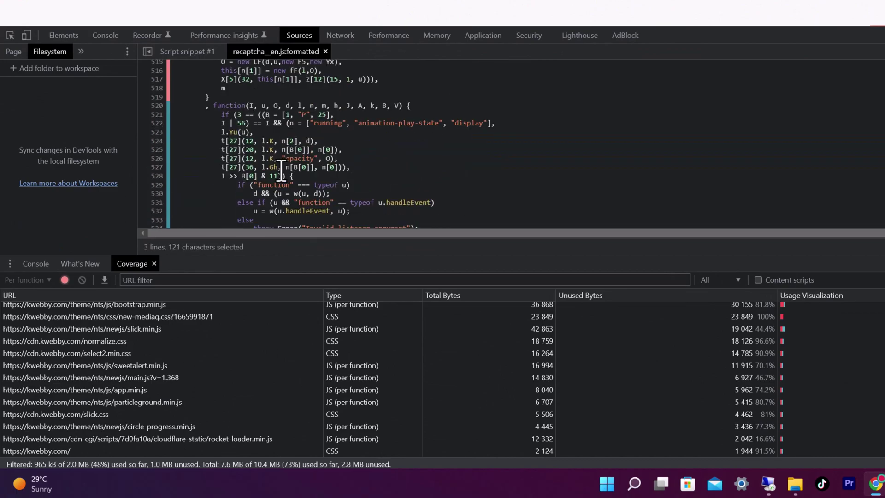
{"action": "scroll", "coordinate": [261, 171], "scroll_direction": "down", "scroll_amount": 2}
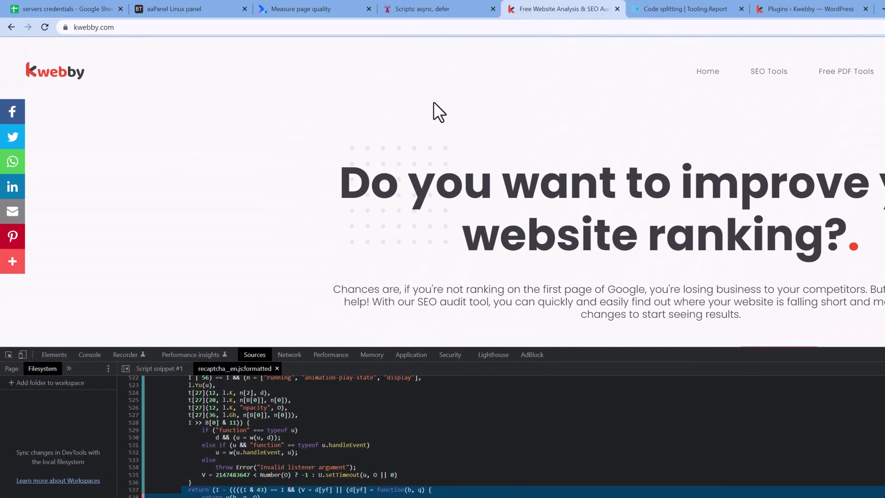
Open kwebby.com's page source in a new tab and highlight the inline style rules.
{"action": "right_click", "coordinate": [411, 134]}
{"action": "left_click", "coordinate": [455, 341]}
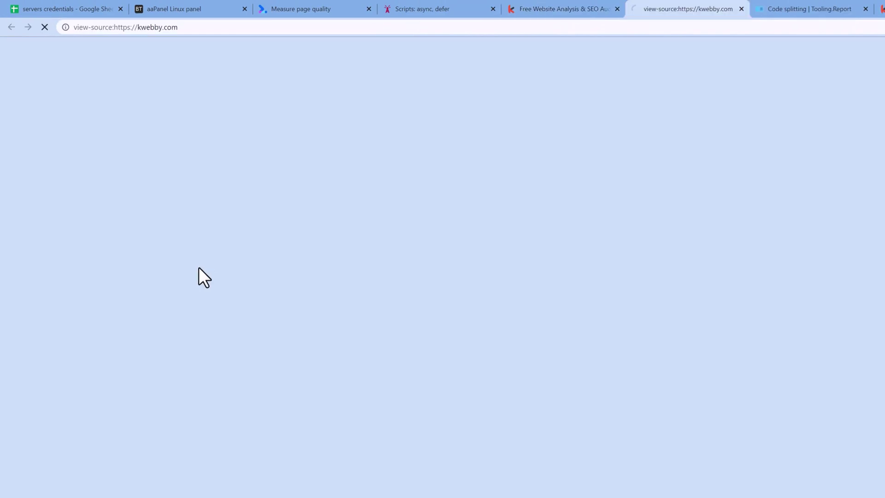
{"action": "scroll", "coordinate": [199, 288], "scroll_direction": "down", "scroll_amount": 2}
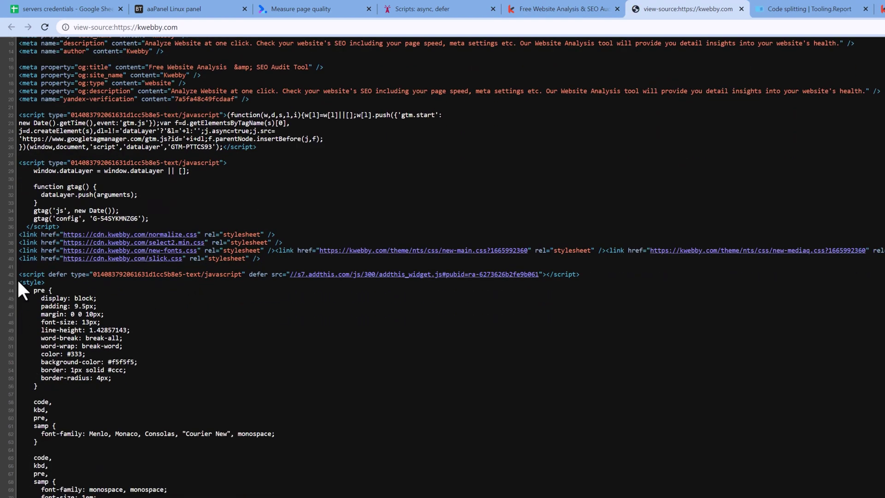
{"action": "left_click_drag", "start_coordinate": [23, 286], "coordinate": [123, 490]}
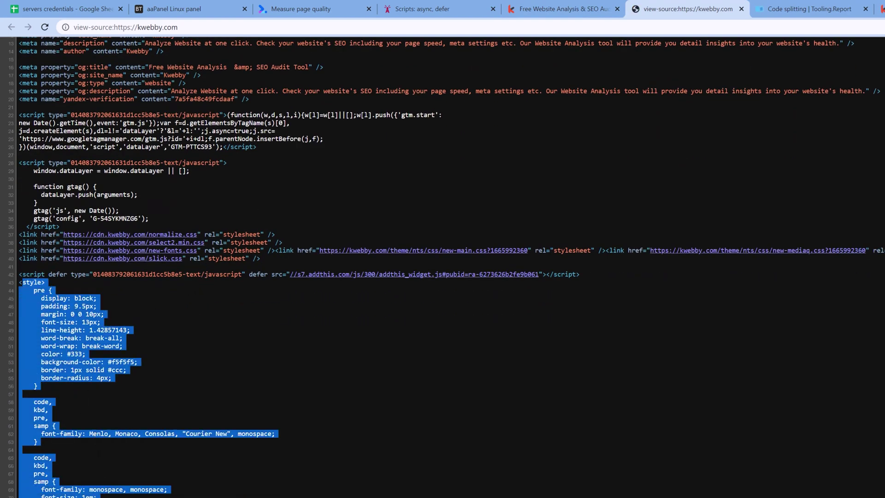
{"action": "left_click", "coordinate": [125, 491]}
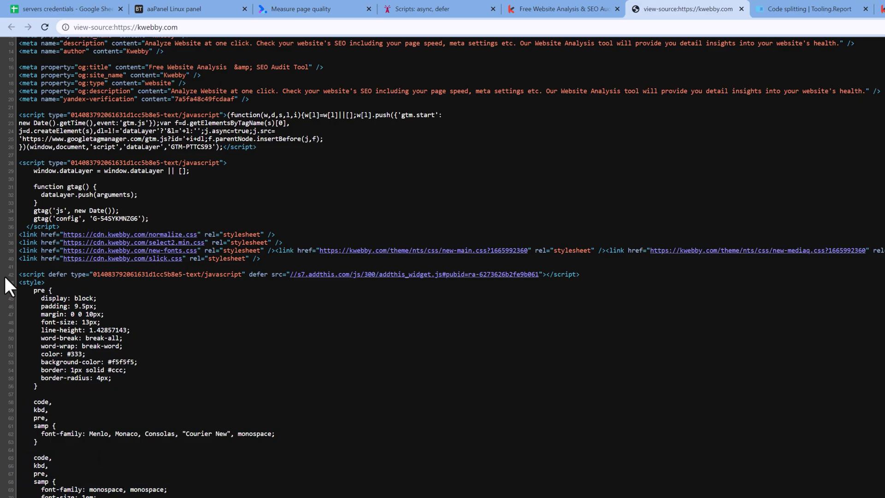
{"action": "left_click_drag", "start_coordinate": [20, 282], "coordinate": [120, 398]}
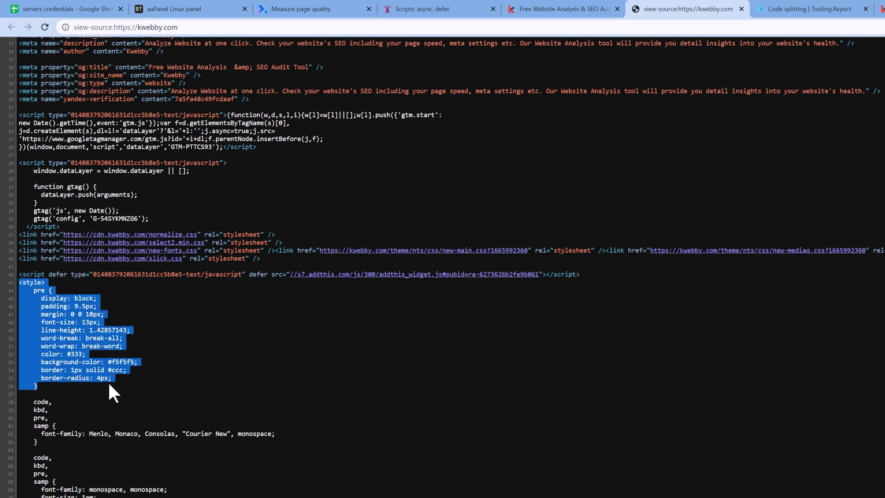
Scroll through the page source to review its script tags.
{"action": "scroll", "coordinate": [110, 385], "scroll_direction": "down", "scroll_amount": 20}
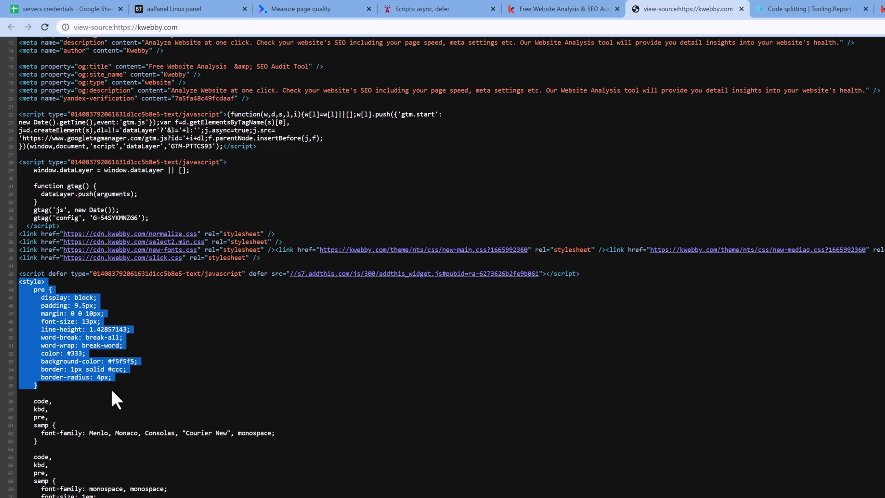
{"action": "scroll", "coordinate": [111, 388], "scroll_direction": "up", "scroll_amount": 1}
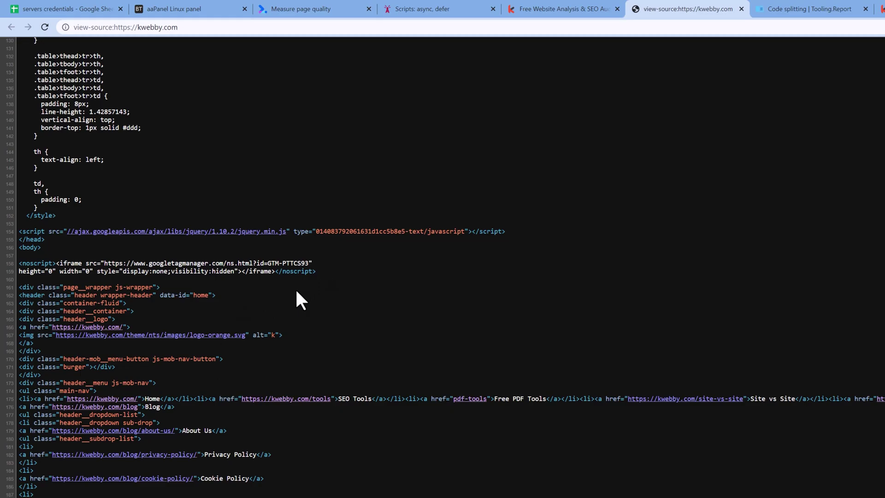
{"action": "scroll", "coordinate": [297, 295], "scroll_direction": "down", "scroll_amount": 20}
{"action": "scroll", "coordinate": [273, 416], "scroll_direction": "down", "scroll_amount": 20}
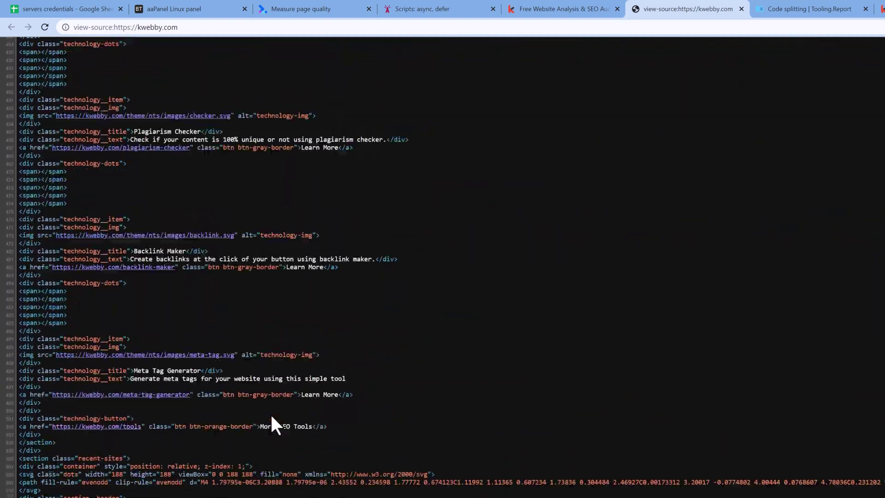
{"action": "scroll", "coordinate": [443, 267], "scroll_direction": "down", "scroll_amount": 20}
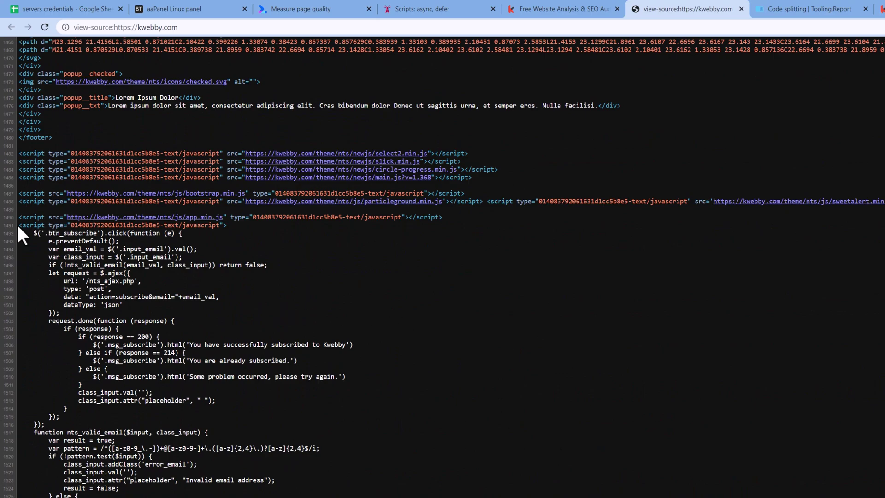
{"action": "scroll", "coordinate": [169, 303], "scroll_direction": "down", "scroll_amount": 2}
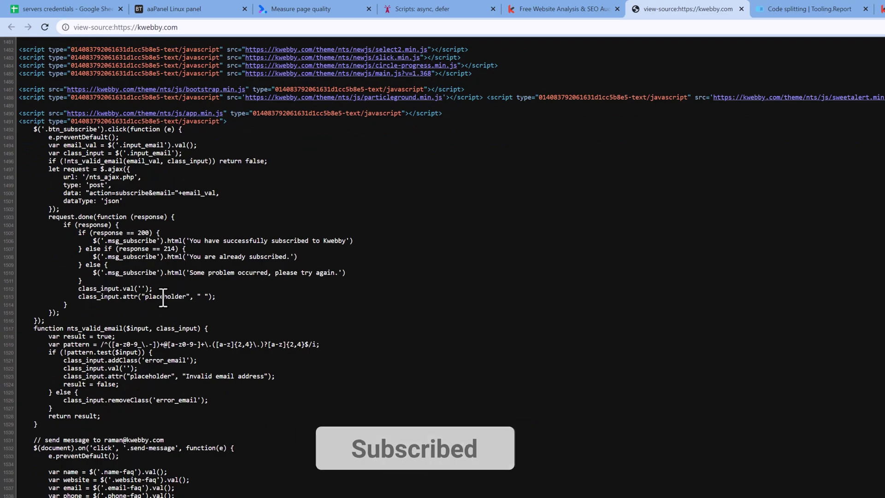
{"action": "scroll", "coordinate": [163, 297], "scroll_direction": "down", "scroll_amount": 2}
{"action": "scroll", "coordinate": [159, 294], "scroll_direction": "down", "scroll_amount": 6}
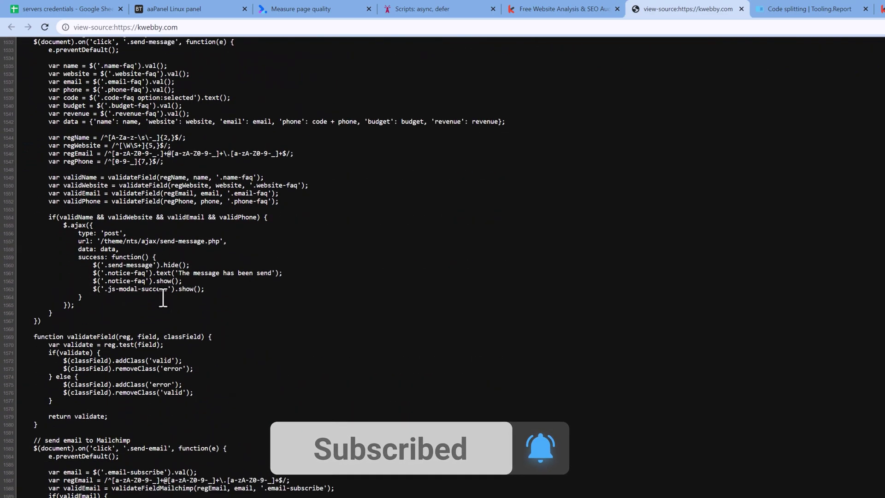
{"action": "scroll", "coordinate": [112, 373], "scroll_direction": "up", "scroll_amount": 3}
Look over the live kwebby.com page and then its page source.
{"action": "left_click", "coordinate": [548, 10]}
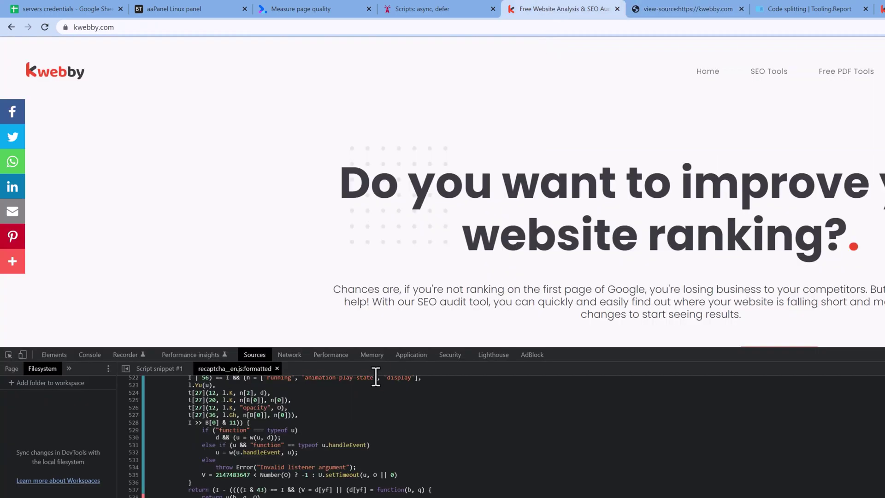
{"action": "scroll", "coordinate": [323, 240], "scroll_direction": "down", "scroll_amount": 8}
{"action": "scroll", "coordinate": [322, 242], "scroll_direction": "down", "scroll_amount": 10}
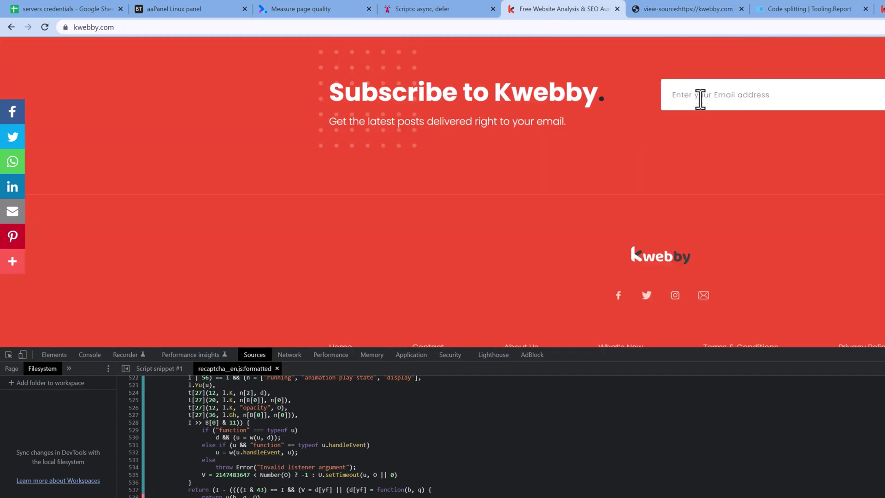
{"action": "left_click", "coordinate": [677, 8]}
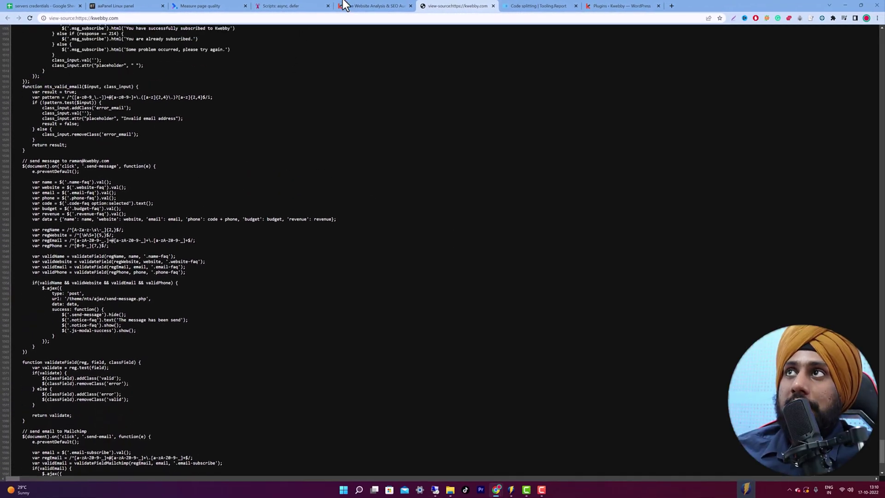
Check the kwebby coverage report and the async/defer article, then return to the web.dev report.
{"action": "left_click", "coordinate": [343, 6]}
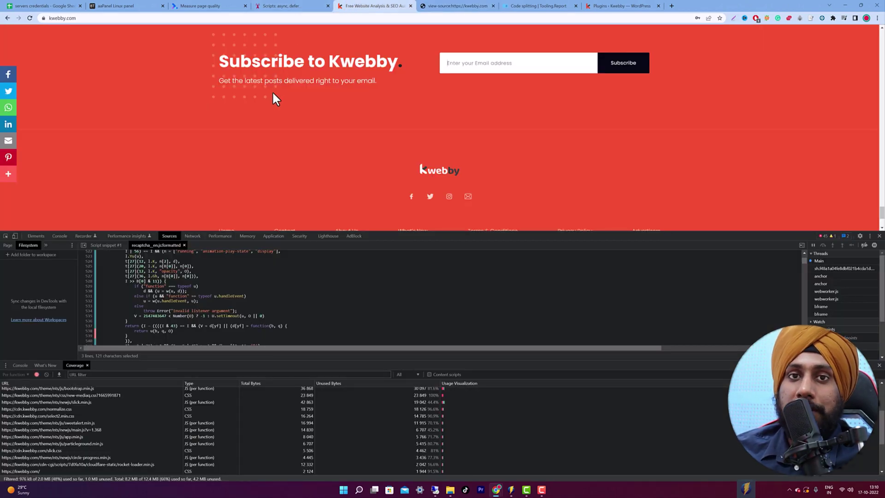
{"action": "left_click", "coordinate": [286, 9]}
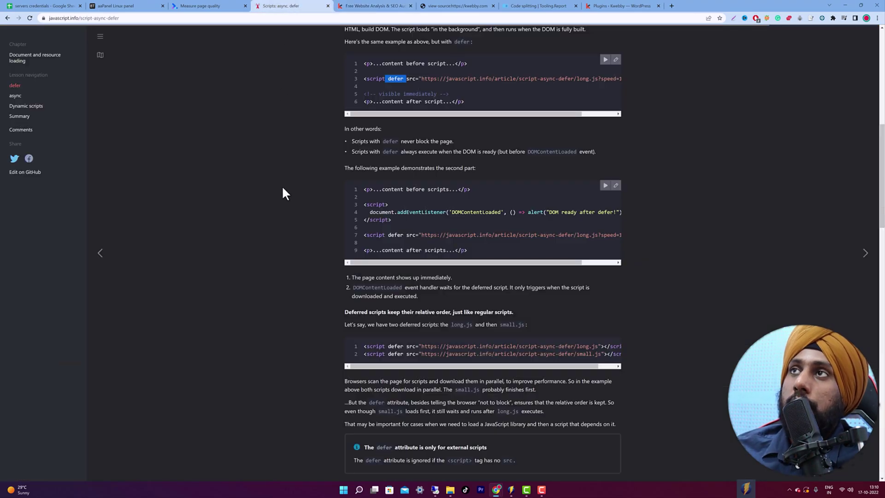
{"action": "scroll", "coordinate": [283, 192], "scroll_direction": "up", "scroll_amount": 3}
{"action": "left_click", "coordinate": [207, 7]}
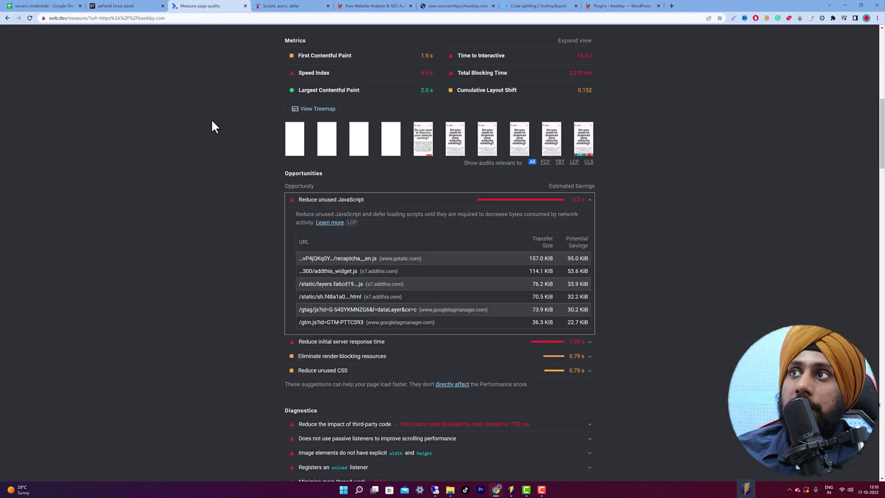
Collapse the Reduce unused JavaScript audit and append /blog to the audited kwebby.com address.
{"action": "left_click", "coordinate": [410, 202]}
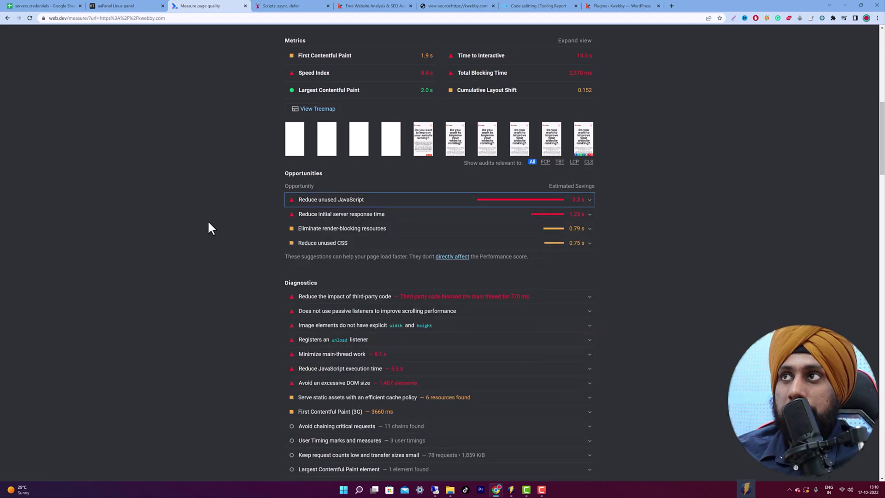
{"action": "scroll", "coordinate": [251, 244], "scroll_direction": "up", "scroll_amount": 5}
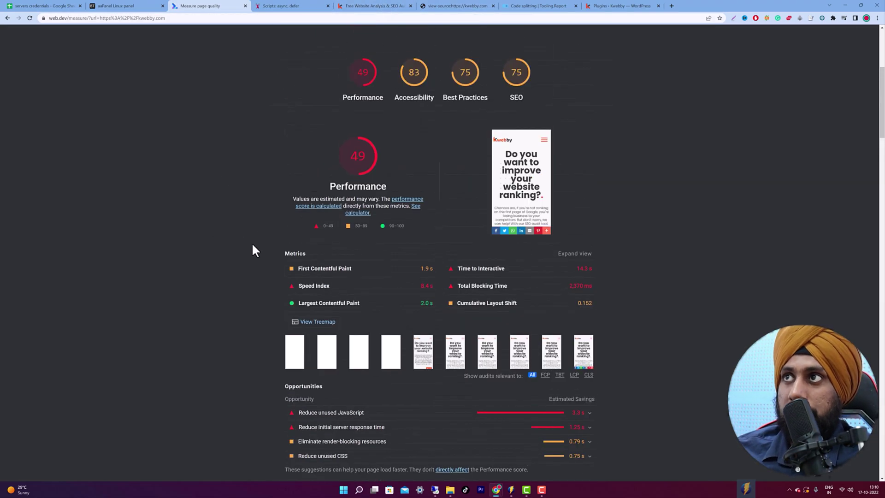
{"action": "scroll", "coordinate": [251, 242], "scroll_direction": "up", "scroll_amount": 4}
{"action": "left_click", "coordinate": [335, 214]}
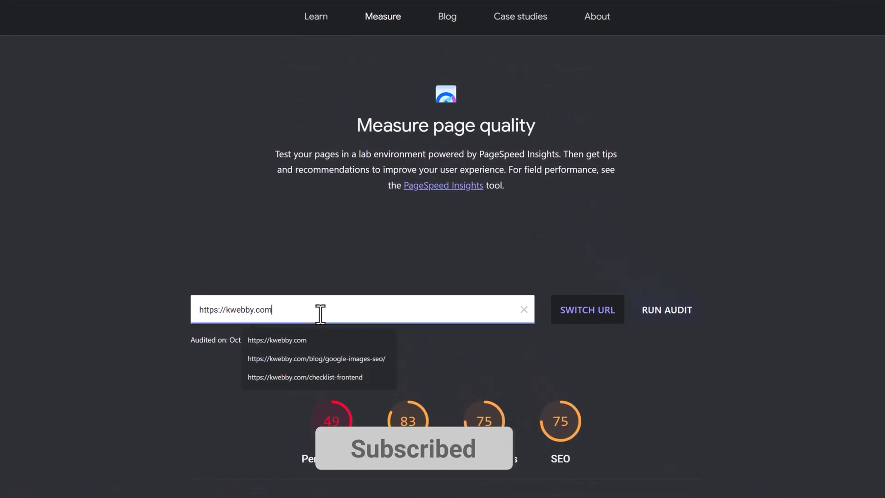
{"action": "type", "text": "/blog"}
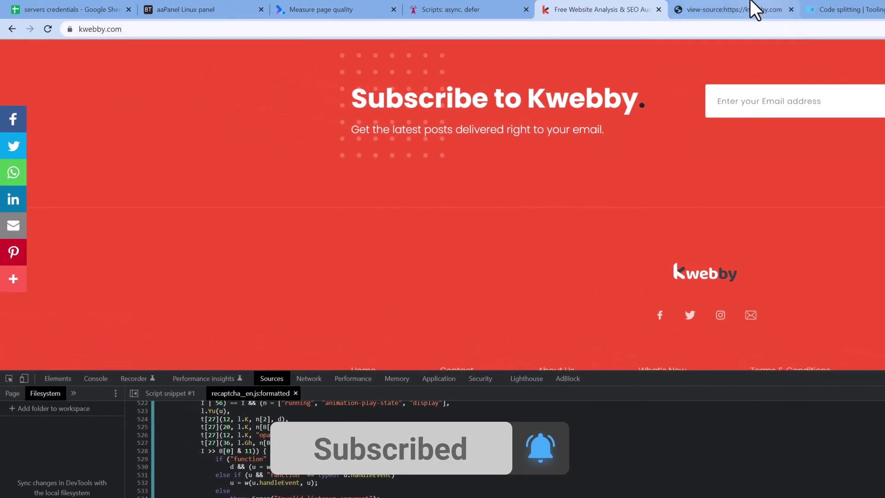
Inspect the homepage source code around line 1554, then bring up the WordPress Plugins page.
{"action": "left_click", "coordinate": [754, 9]}
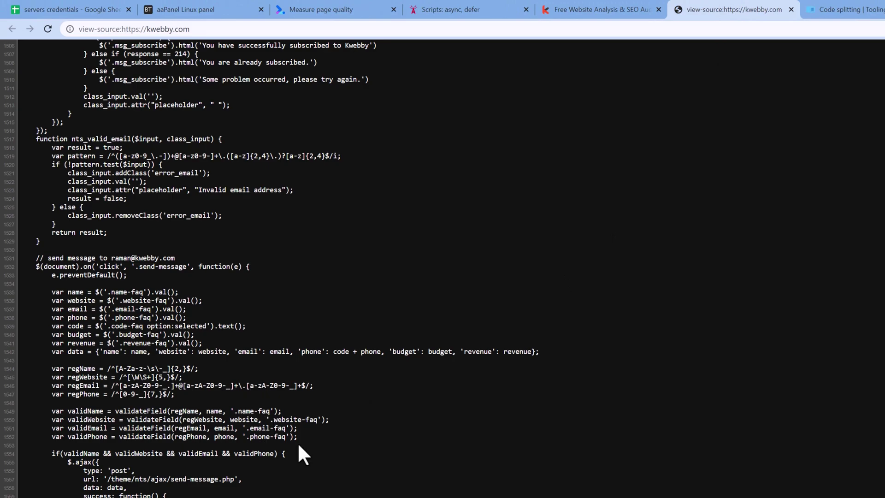
{"action": "left_click_drag", "start_coordinate": [298, 447], "coordinate": [87, 449]}
{"action": "left_click", "coordinate": [560, 84]}
{"action": "left_click_drag", "start_coordinate": [876, 9], "coordinate": [749, 6]}
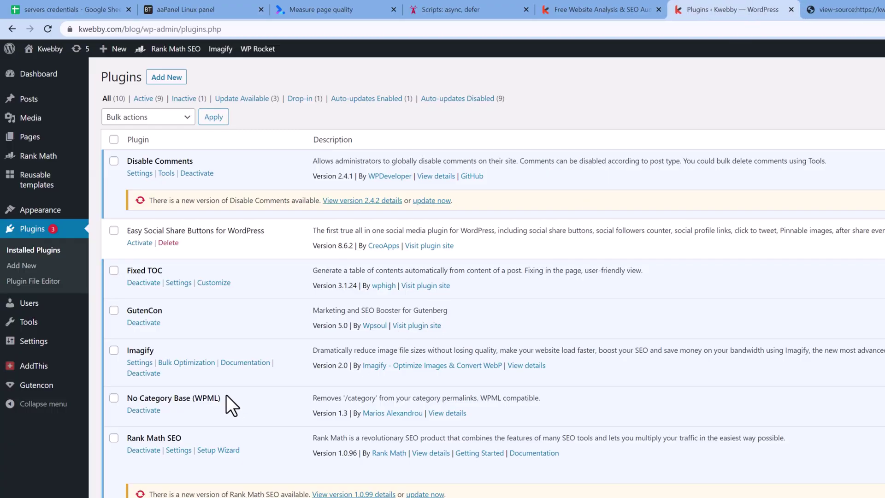
Open WP Rocket Settings from the admin bar, then view the blog's web.dev results (Performance 85).
{"action": "mouse_move", "coordinate": [259, 51]}
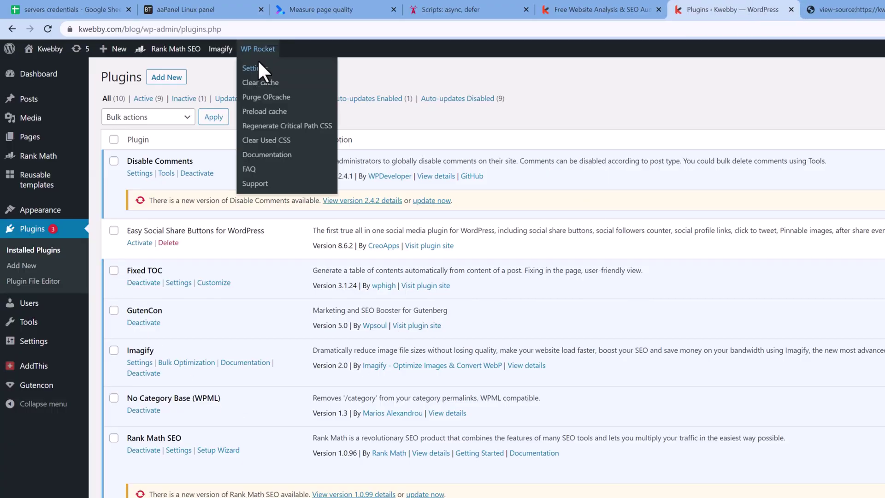
{"action": "left_click", "coordinate": [275, 83]}
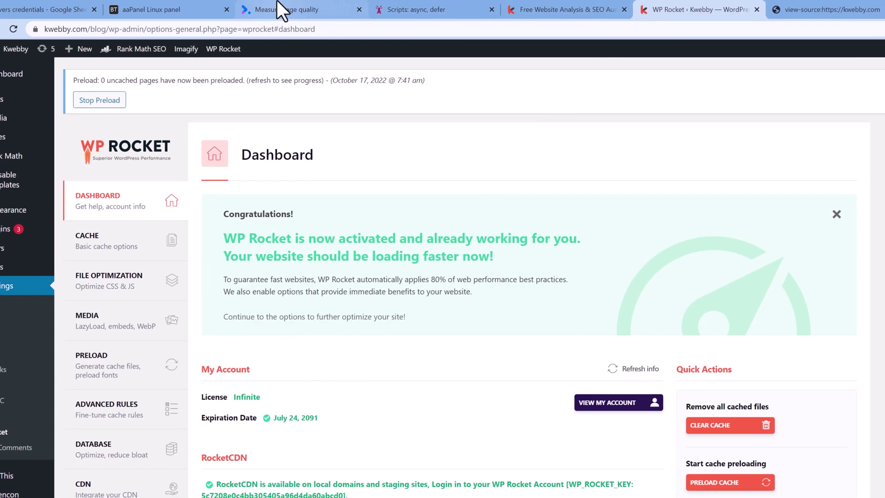
{"action": "left_click", "coordinate": [279, 6]}
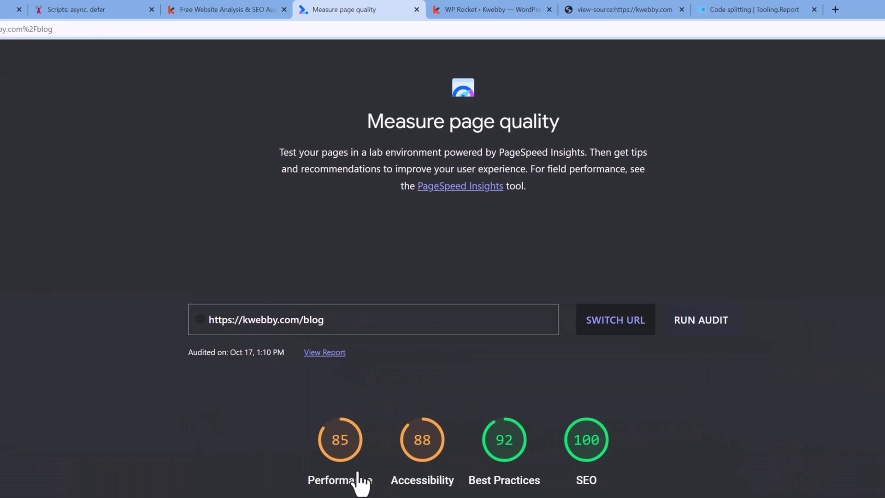
Scroll through the blog's report opportunities and diagnostics, then return to the WP Rocket dashboard.
{"action": "scroll", "coordinate": [276, 482], "scroll_direction": "down", "scroll_amount": 15}
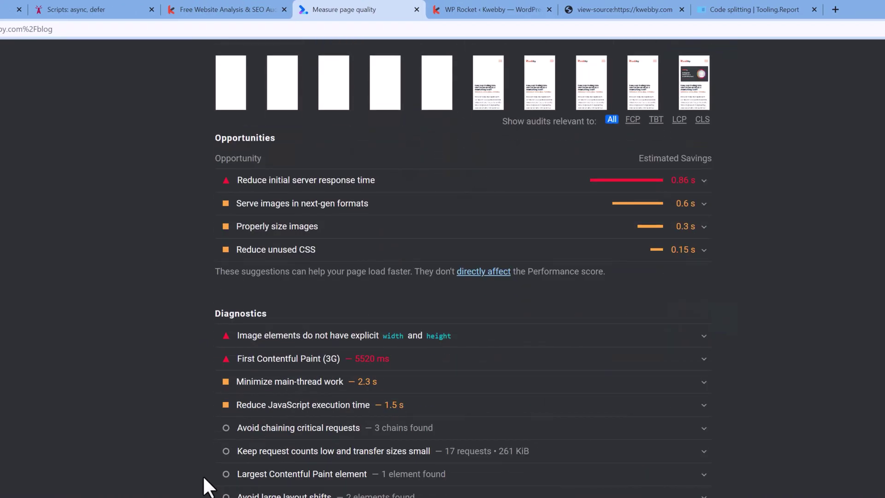
{"action": "scroll", "coordinate": [205, 486], "scroll_direction": "up", "scroll_amount": 2}
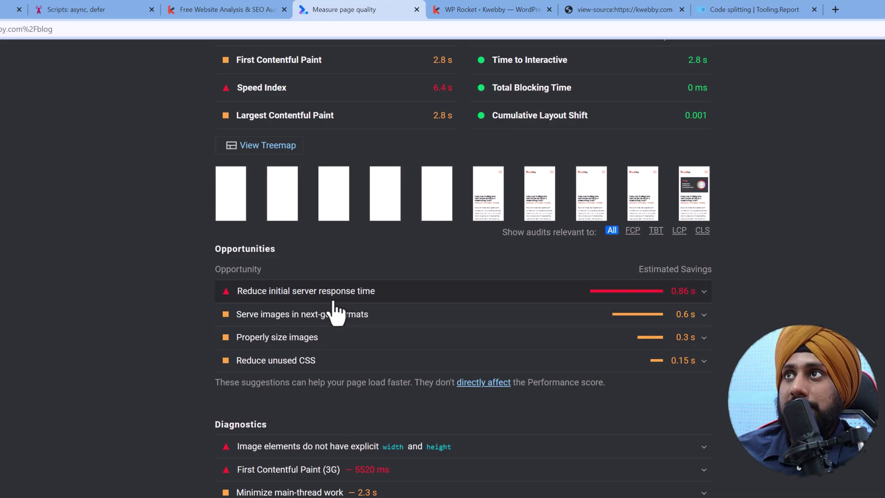
{"action": "left_click", "coordinate": [464, 7]}
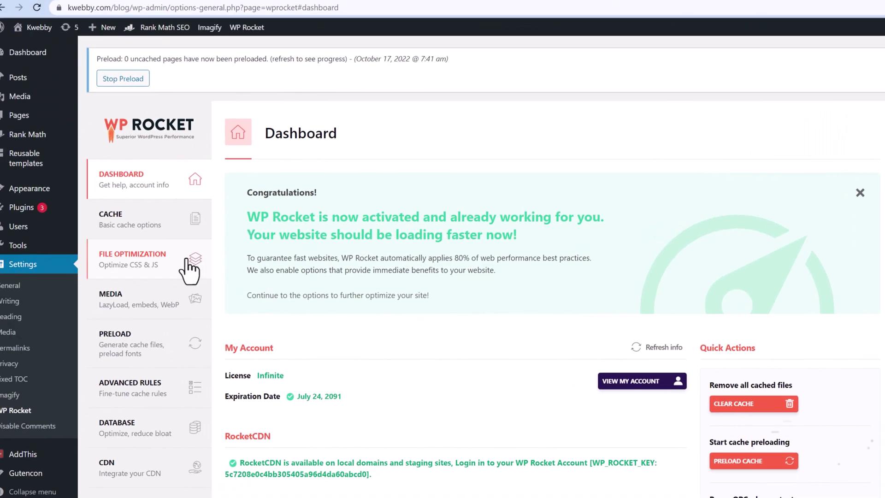
Review WP Rocket's File Optimization JavaScript Files options: Load JavaScript deferred and Delay JavaScript execution.
{"action": "left_click", "coordinate": [188, 261]}
{"action": "scroll", "coordinate": [262, 331], "scroll_direction": "down", "scroll_amount": 3}
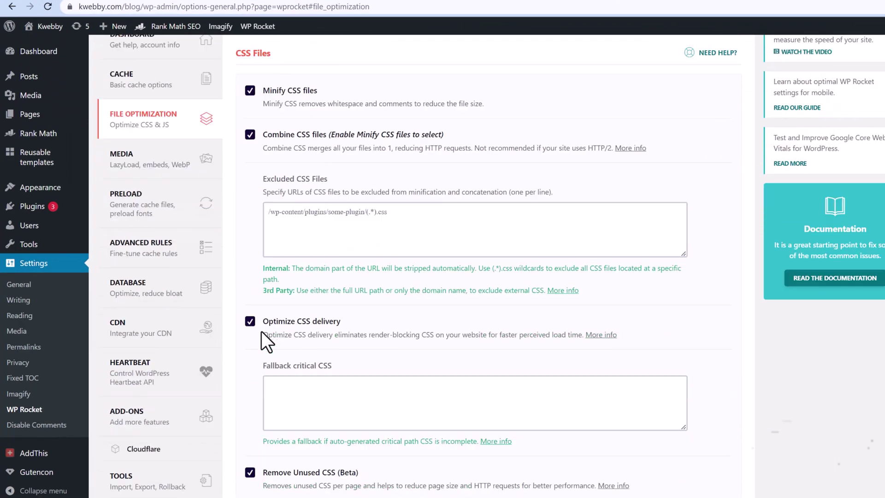
{"action": "scroll", "coordinate": [247, 375], "scroll_direction": "up", "scroll_amount": 1}
{"action": "scroll", "coordinate": [247, 375], "scroll_direction": "down", "scroll_amount": 7}
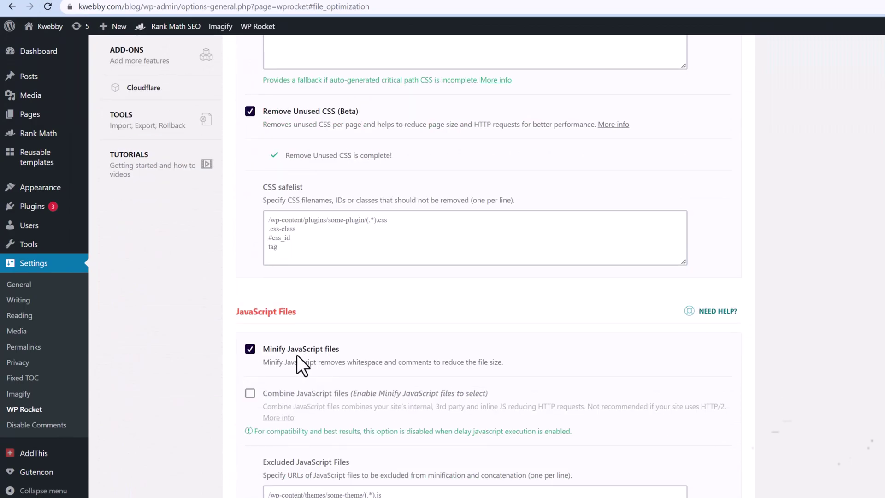
{"action": "scroll", "coordinate": [252, 369], "scroll_direction": "down", "scroll_amount": 5}
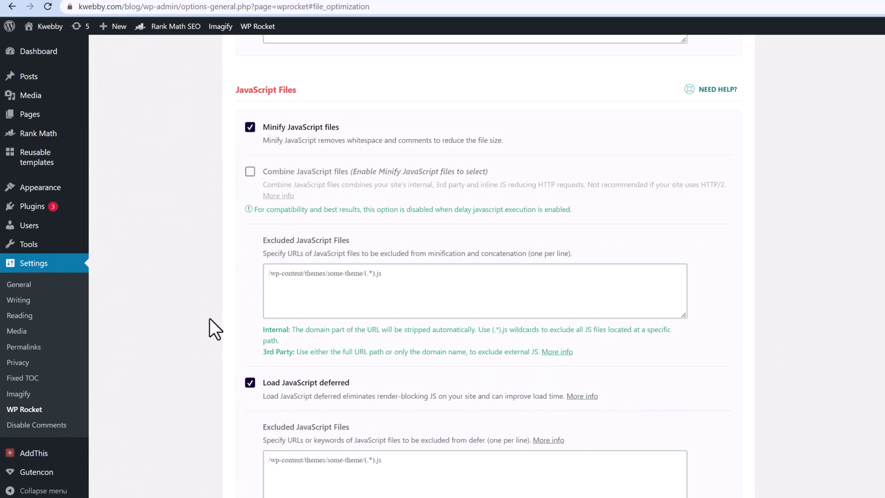
{"action": "scroll", "coordinate": [209, 318], "scroll_direction": "down", "scroll_amount": 1}
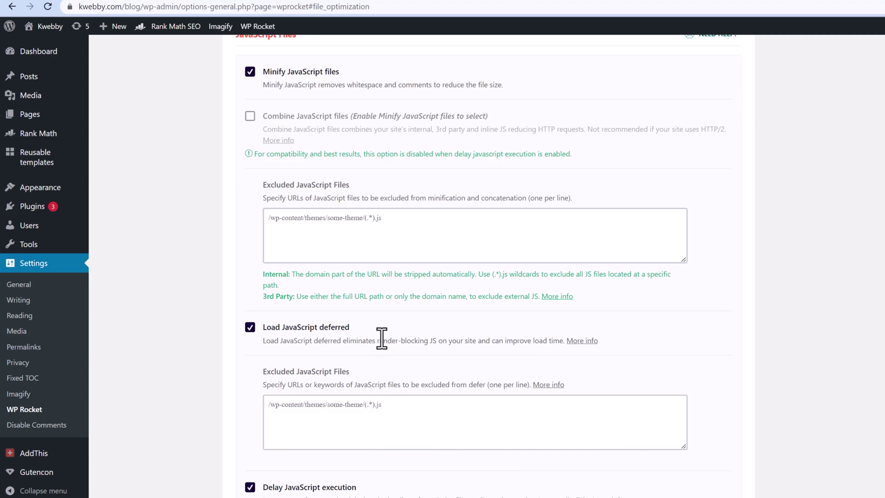
{"action": "scroll", "coordinate": [326, 467], "scroll_direction": "down", "scroll_amount": 1}
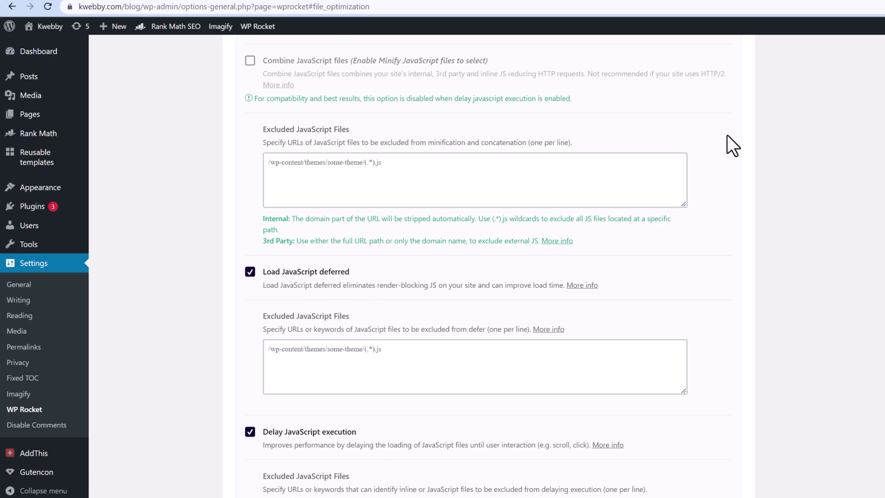
{"action": "left_click", "coordinate": [475, 2]}
{"action": "scroll", "coordinate": [239, 470], "scroll_direction": "up", "scroll_amount": 15}
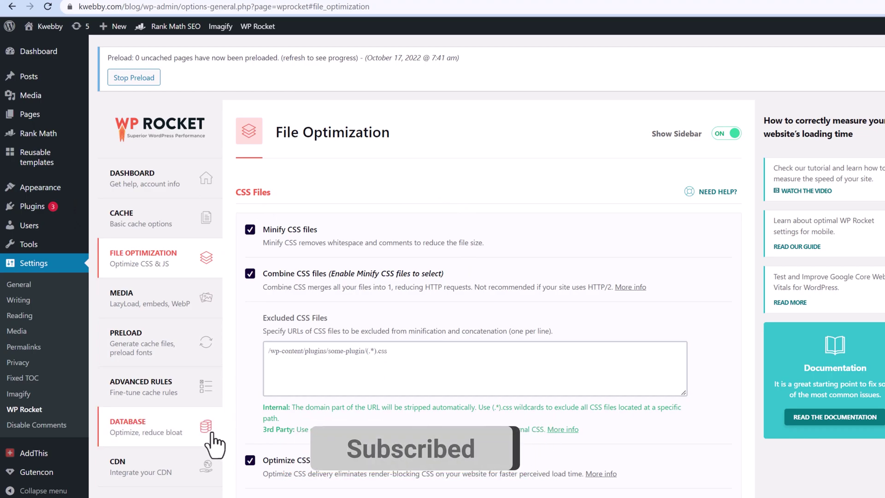
Open the Theme File Editor under Appearance and scroll to the Blog theme's footer.php.
{"action": "mouse_move", "coordinate": [57, 196]}
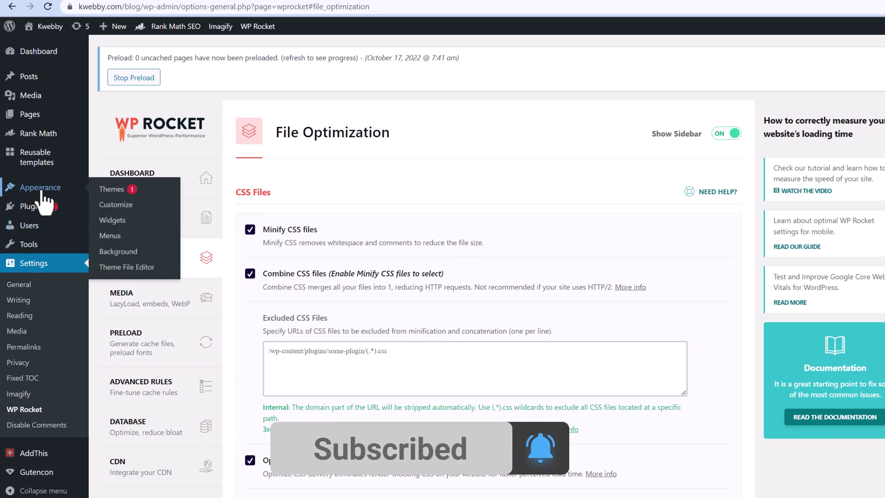
{"action": "left_click", "coordinate": [125, 267]}
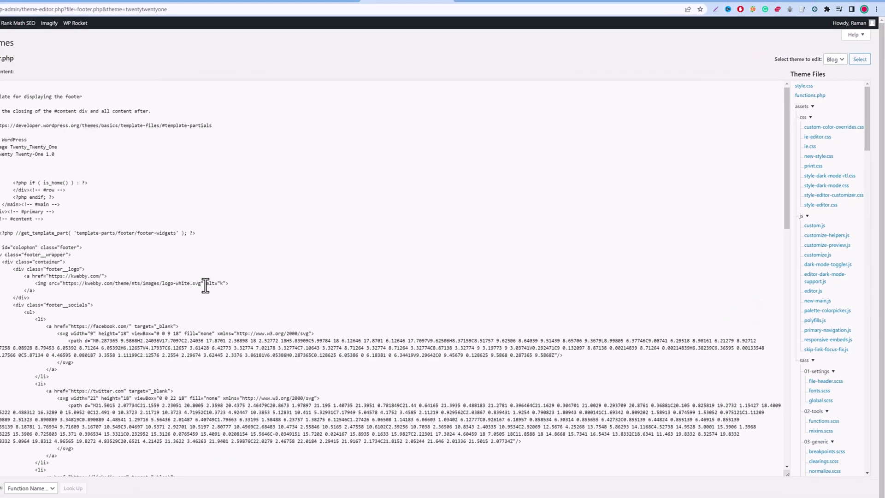
{"action": "scroll", "coordinate": [263, 276], "scroll_direction": "down", "scroll_amount": 10}
{"action": "scroll", "coordinate": [236, 289], "scroll_direction": "down", "scroll_amount": 3}
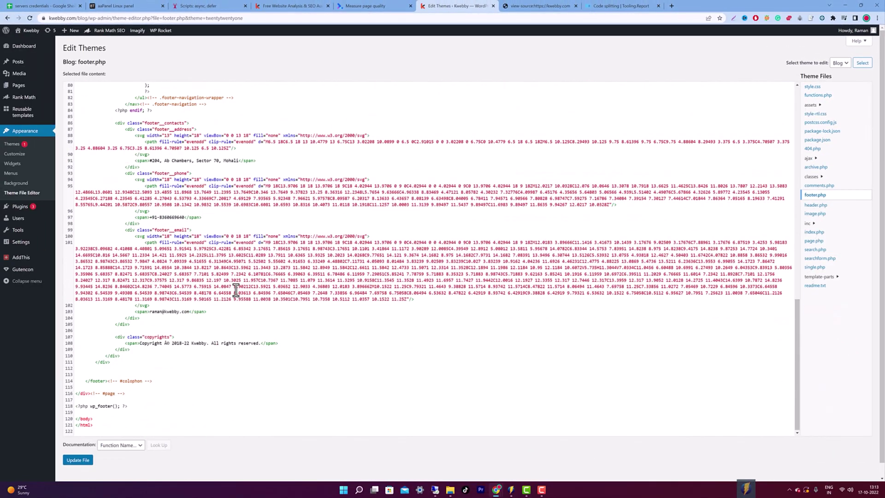